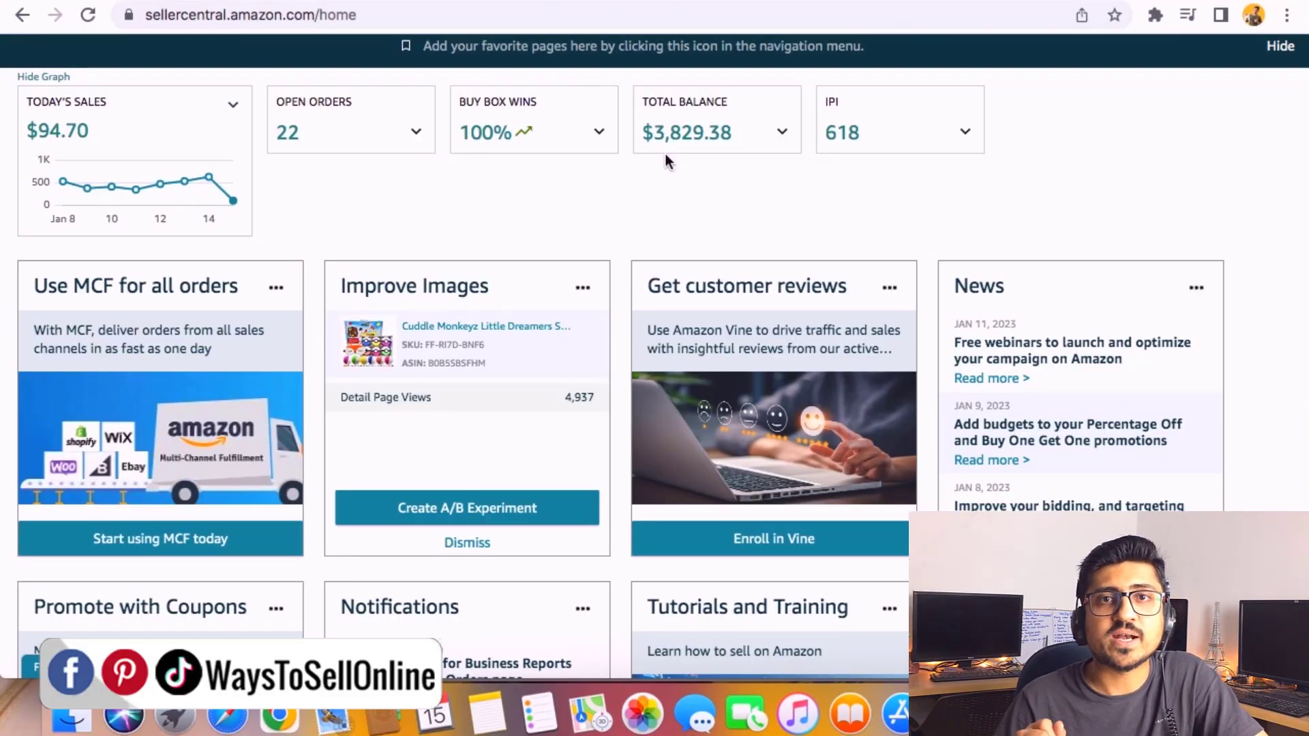
Step: Open the Amazon Search Terms dashboard in Brand Analytics
scroll(664, 153, up, 2)
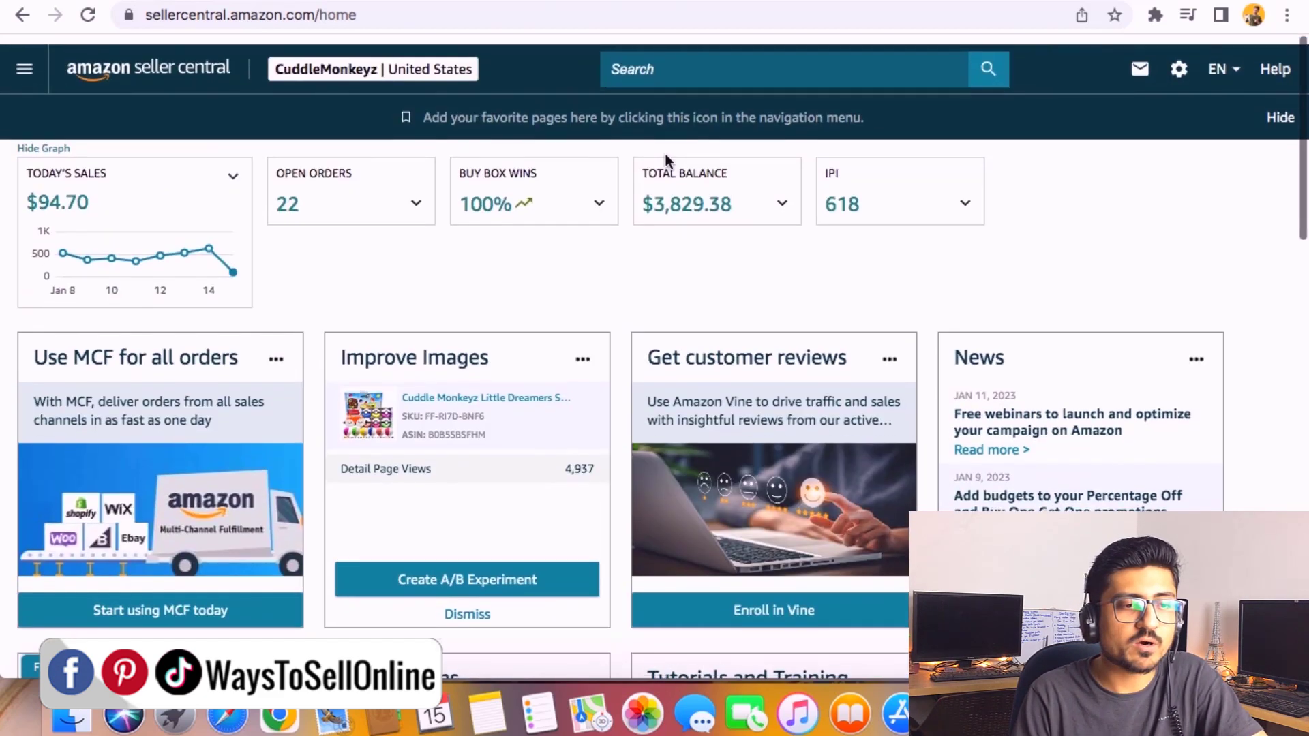
click(21, 58)
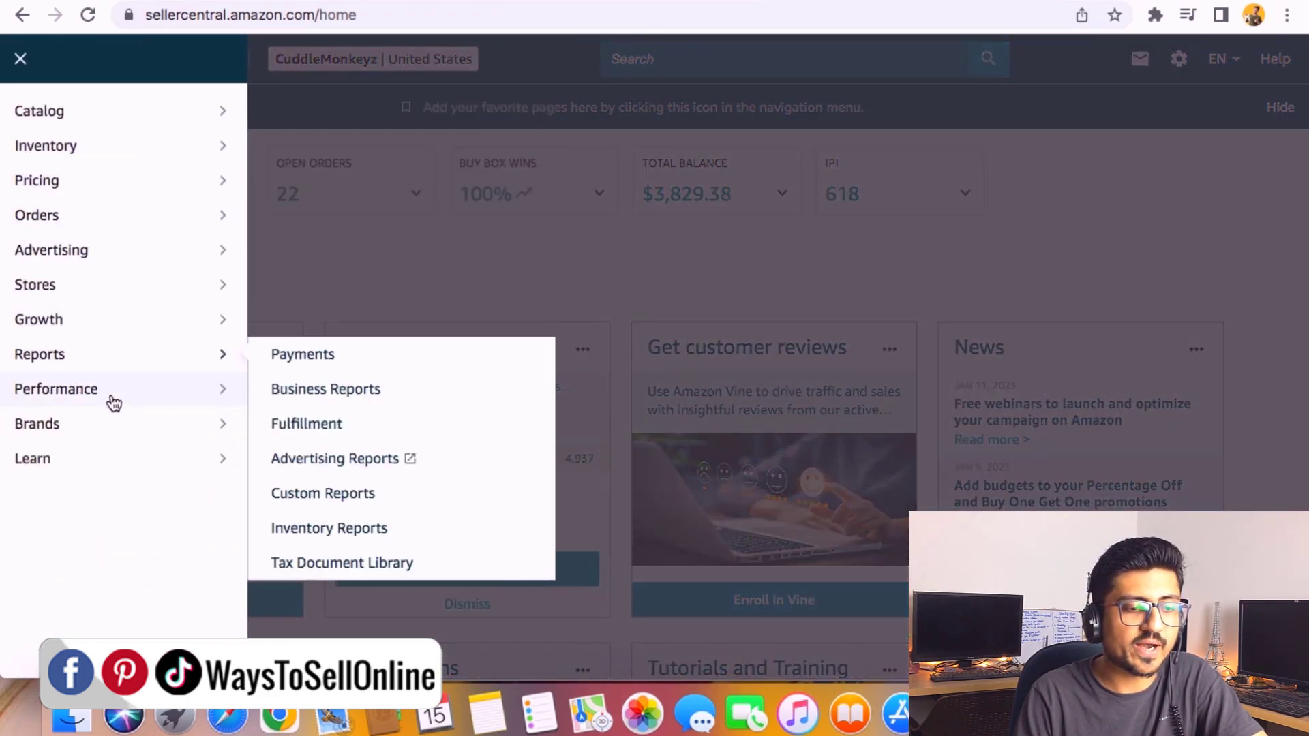
mouse_move(116, 433)
click(368, 426)
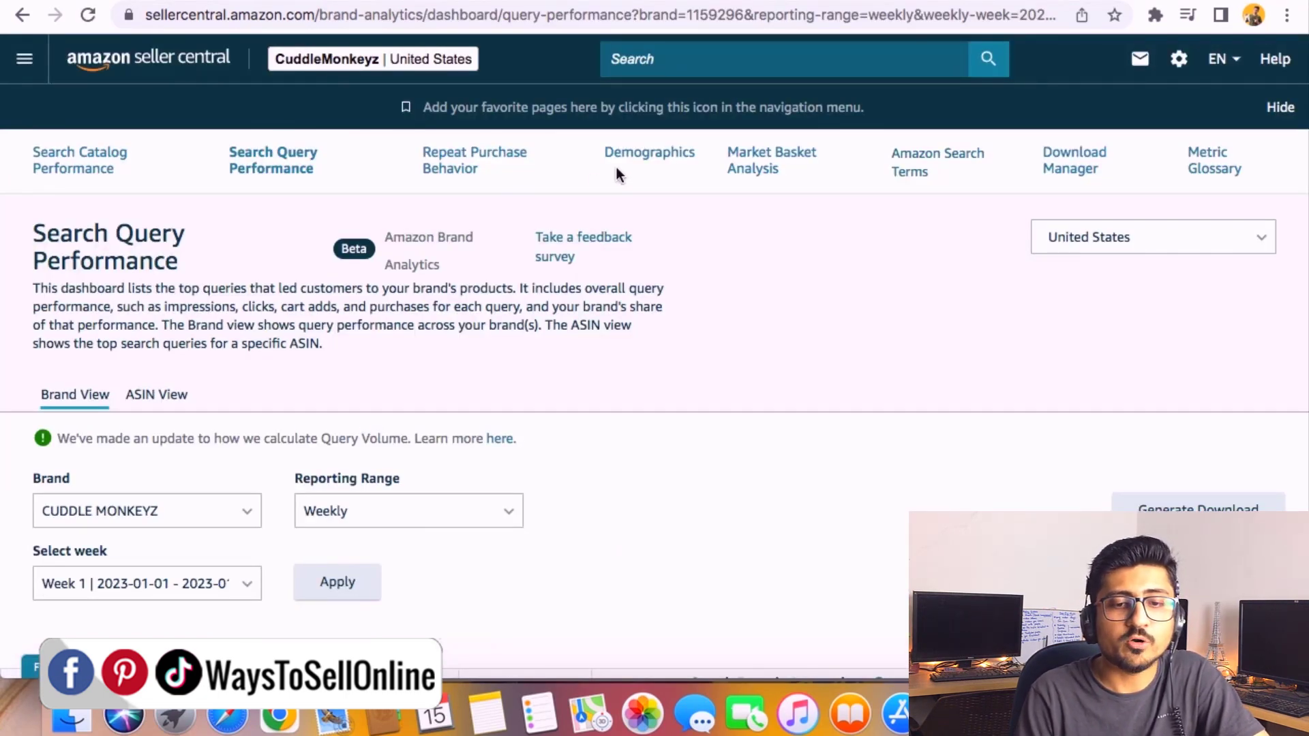
click(912, 172)
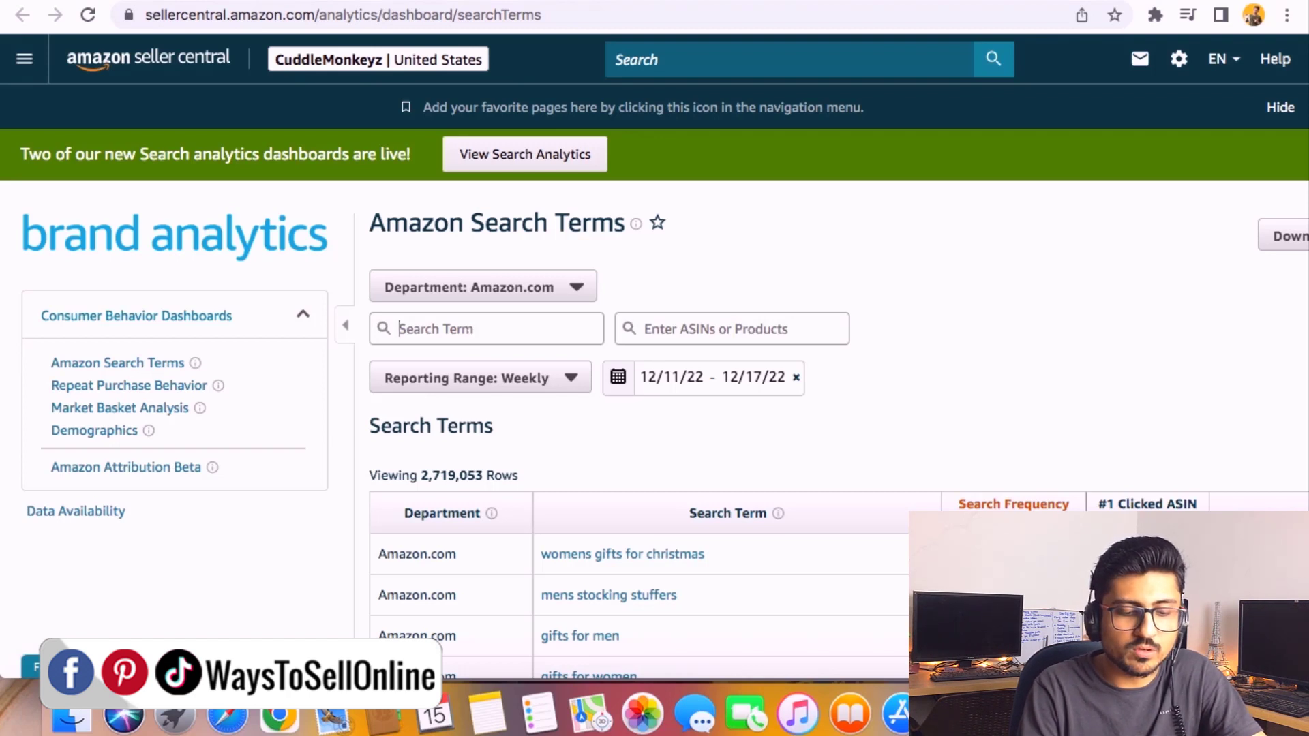
Step: Search the search terms report for "bamboo cutting board" with a Monthly reporting range
text(bamboo cutting board)
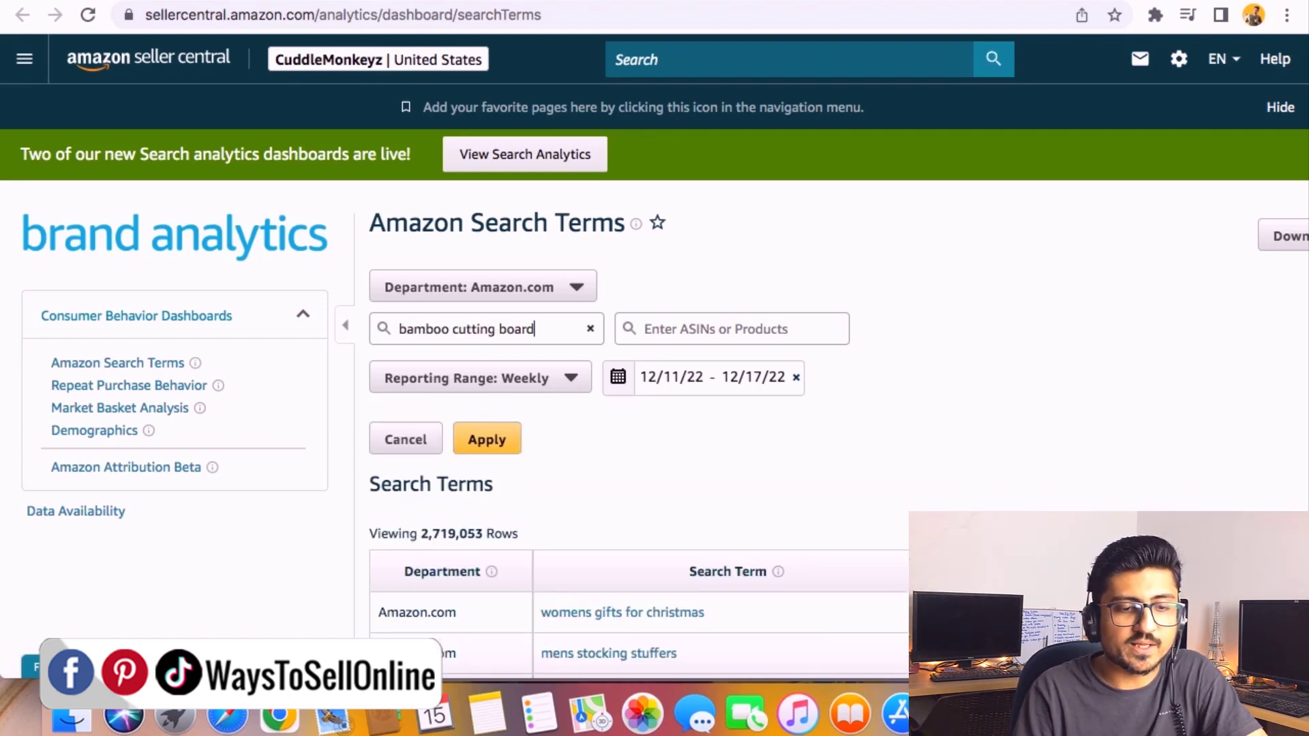
click(535, 385)
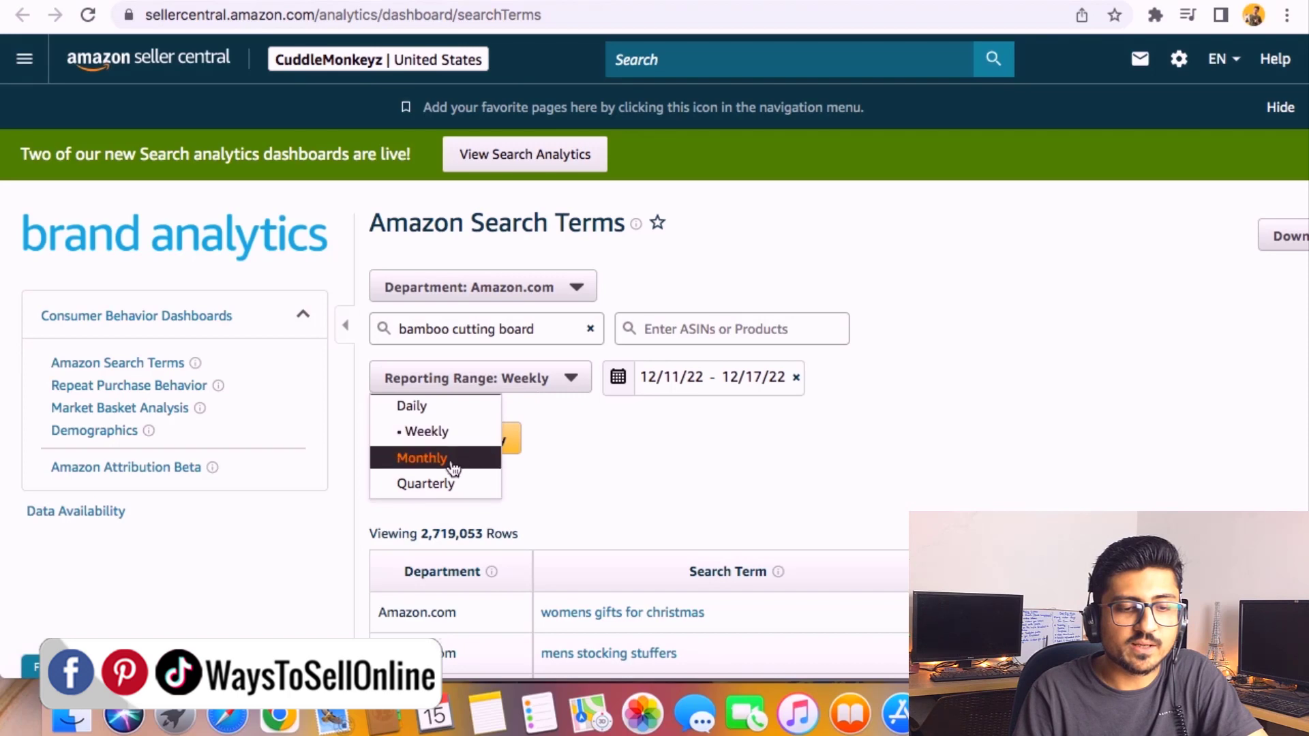
click(446, 458)
click(486, 439)
Step: Look through the related search terms and their search frequency ranks in the results table
scroll(837, 533, down, 3)
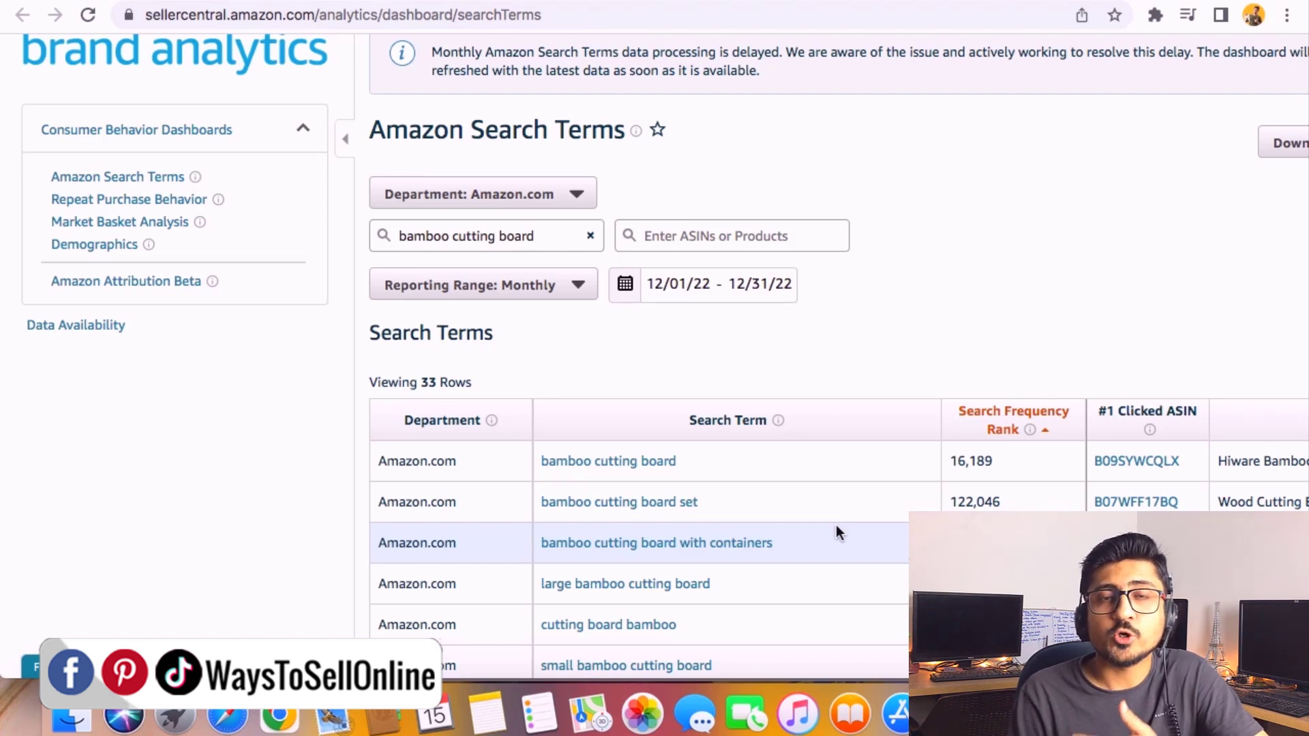
scroll(836, 526, down, 4)
scroll(837, 526, up, 2)
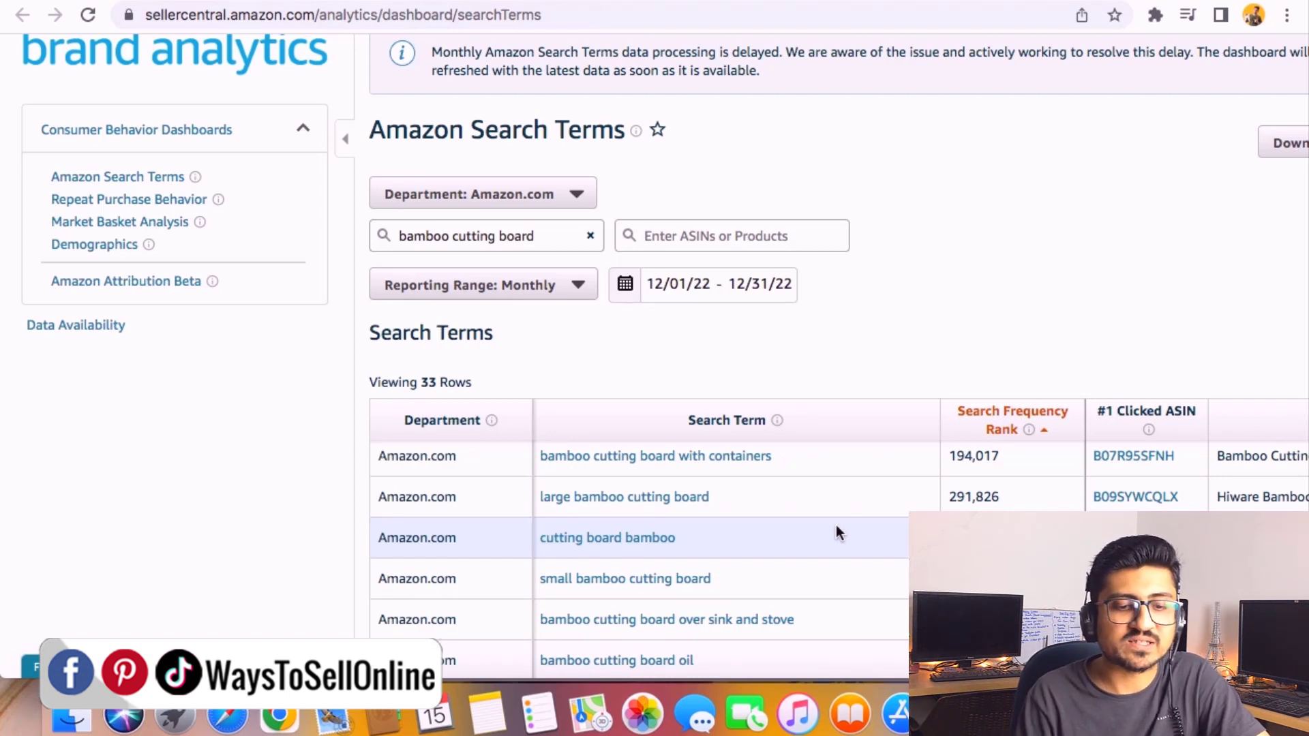
scroll(916, 301, down, 3)
scroll(917, 305, up, 2)
scroll(916, 300, up, 5)
scroll(900, 380, down, 1)
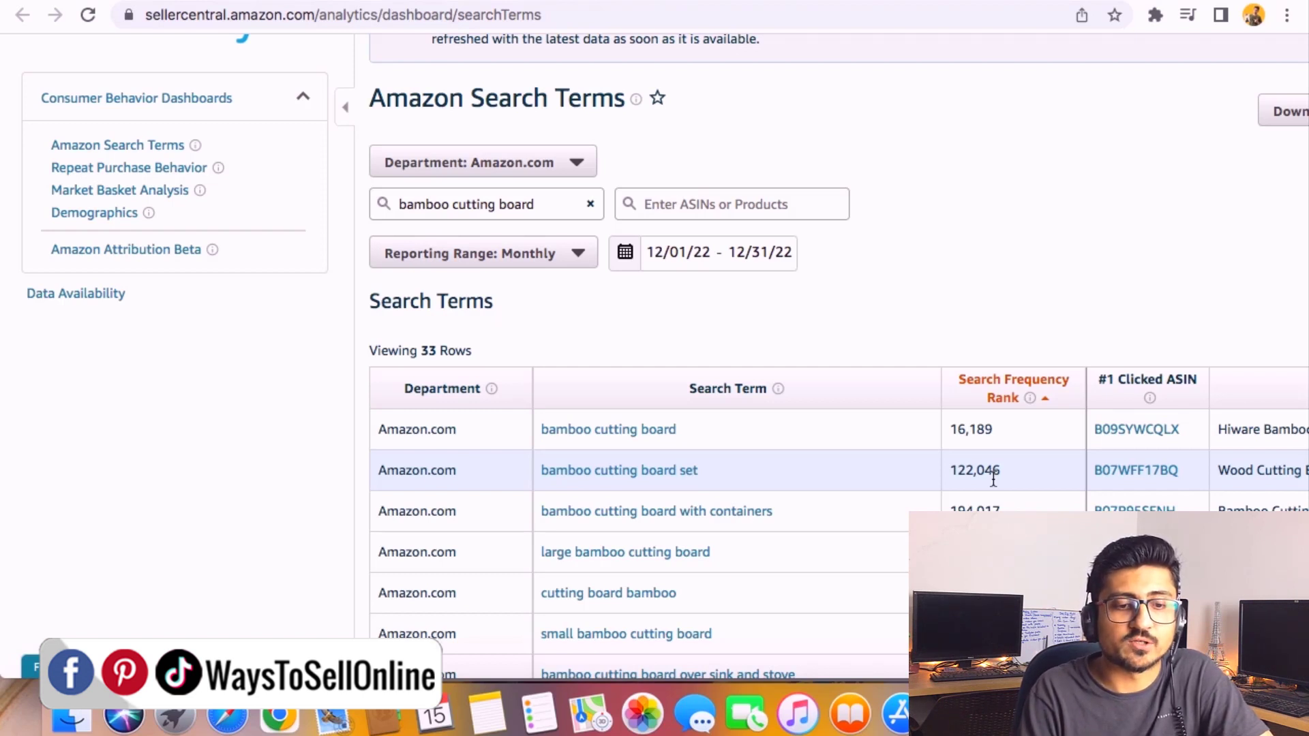
scroll(1207, 461, down, 1)
Step: Survey the clicked ASIN, product title, click share and conversion share columns for the first two ranked products
scroll(1205, 456, right, 10)
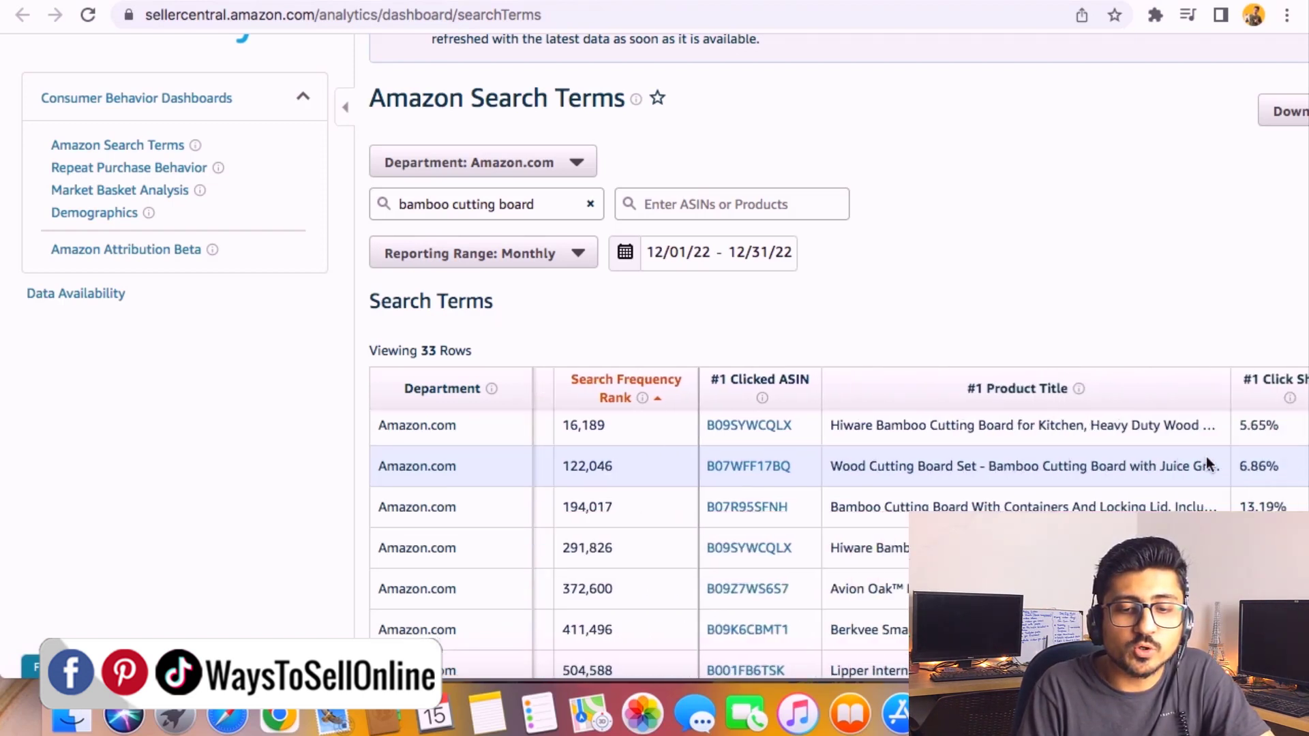
double_click(743, 379)
scroll(1036, 469, right, 5)
scroll(1037, 469, right, 3)
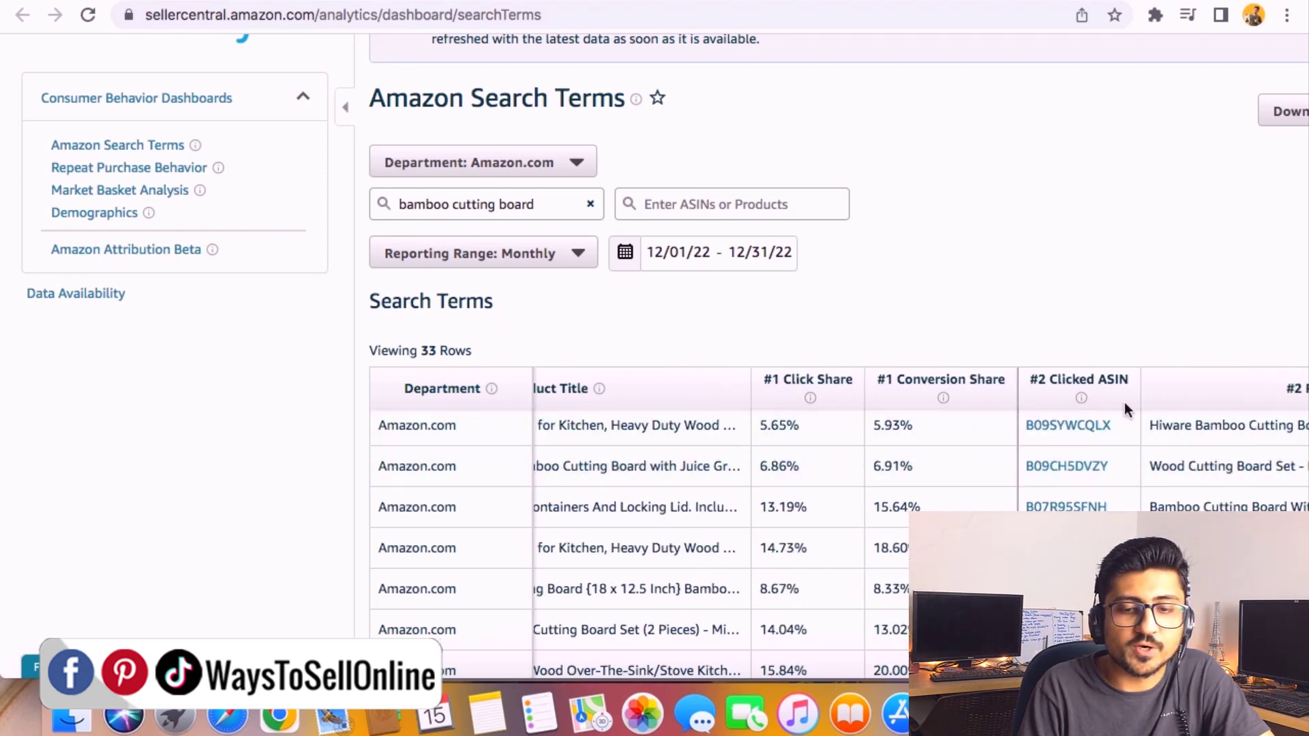
double_click(1106, 379)
scroll(1159, 480, right, 10)
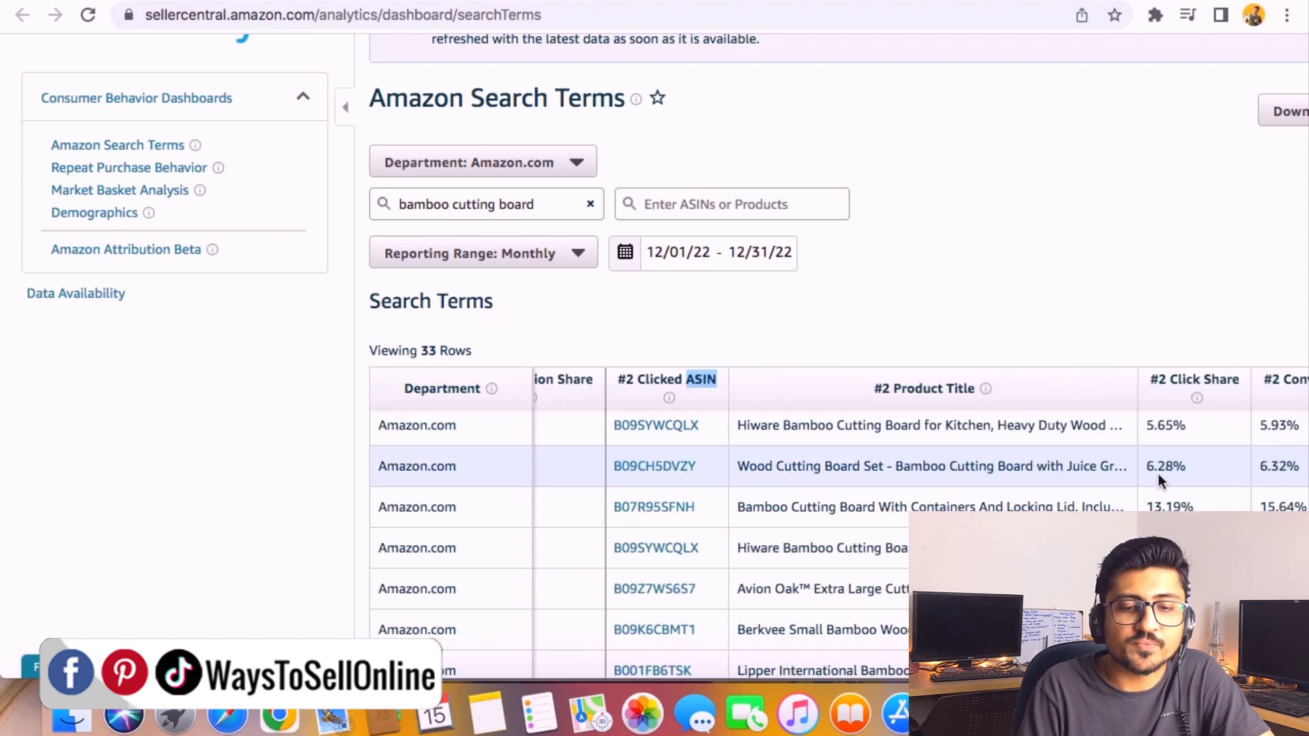
scroll(880, 503, left, 3)
scroll(880, 496, left, 15)
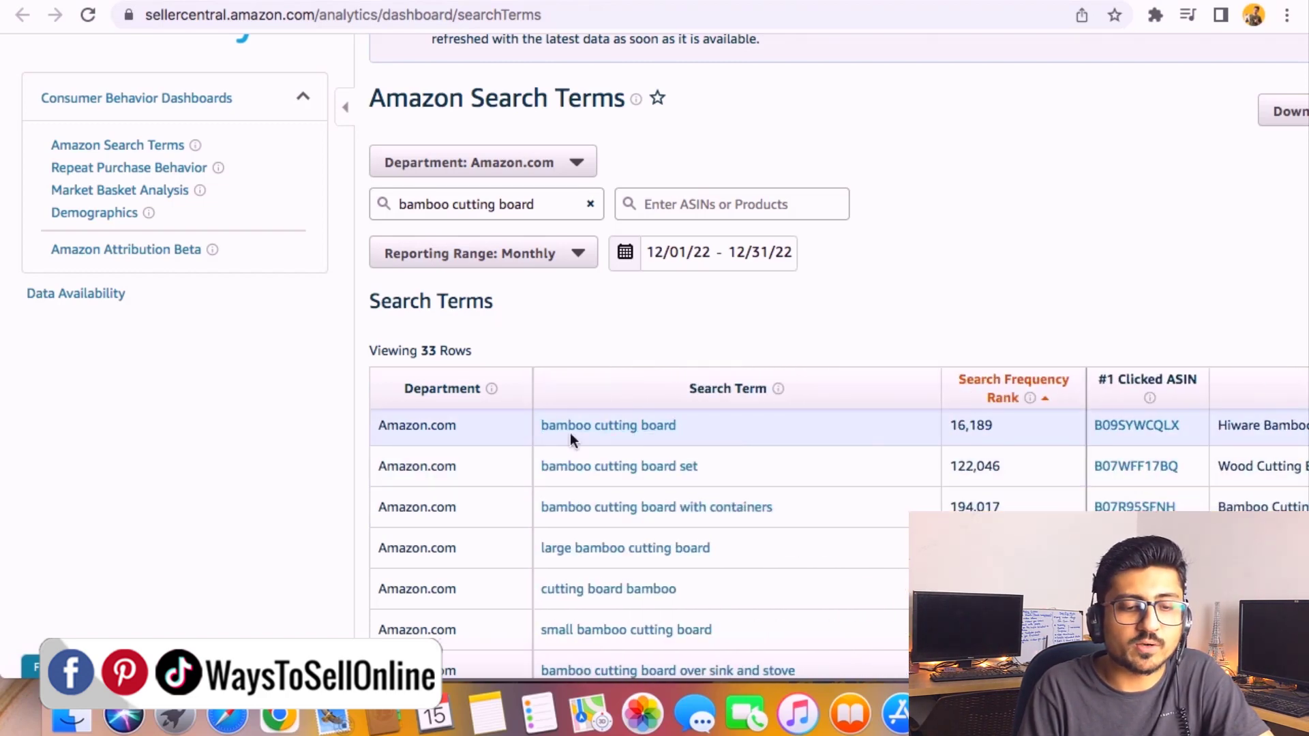
Step: Examine the "bamboo cutting board" row's search frequency rank and its #1 product's title, click share and conversion share
double_click(976, 424)
scroll(1018, 443, right, 10)
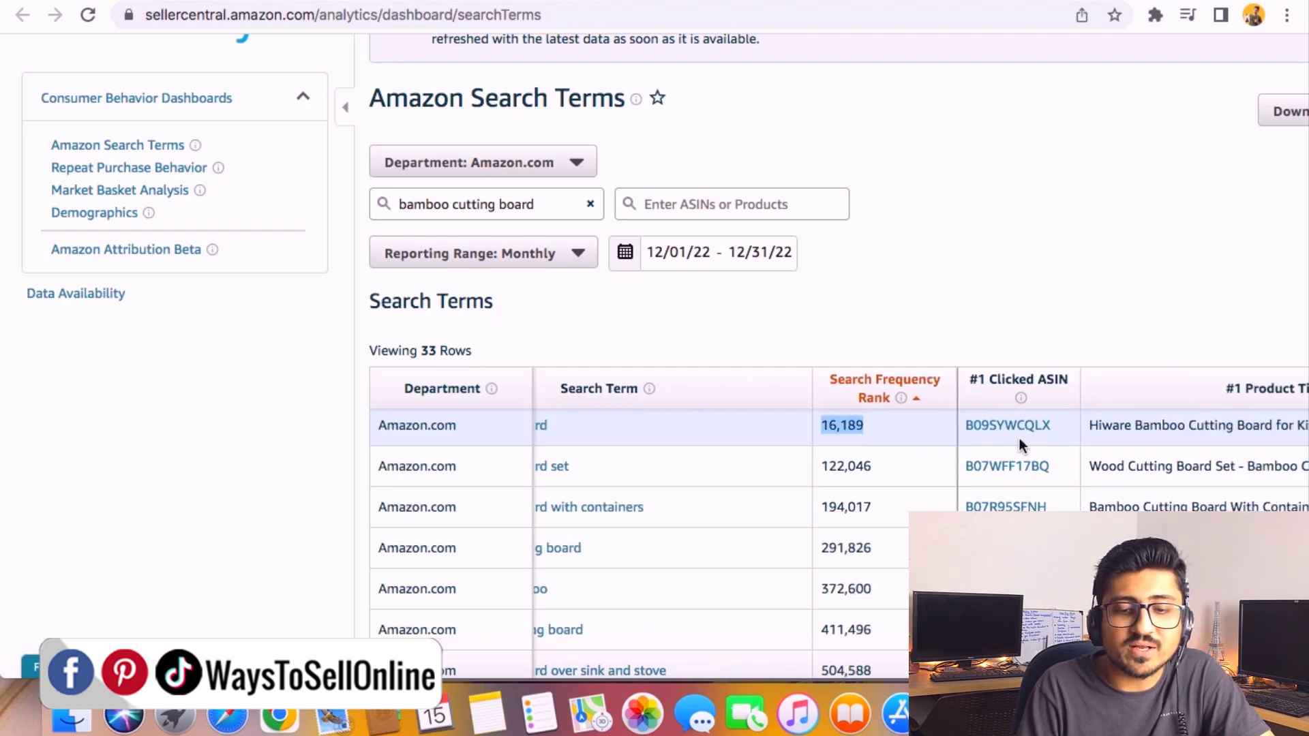
click(992, 421)
triple_click(992, 421)
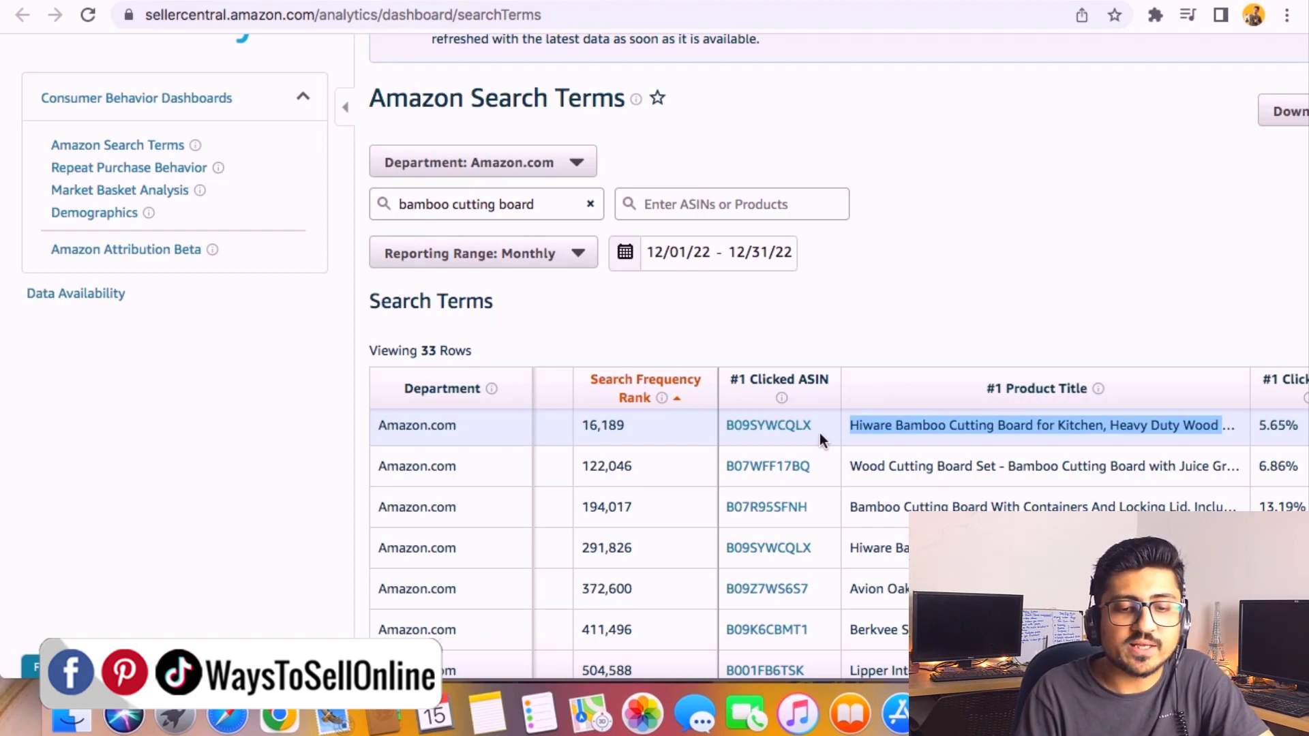
scroll(914, 423, right, 5)
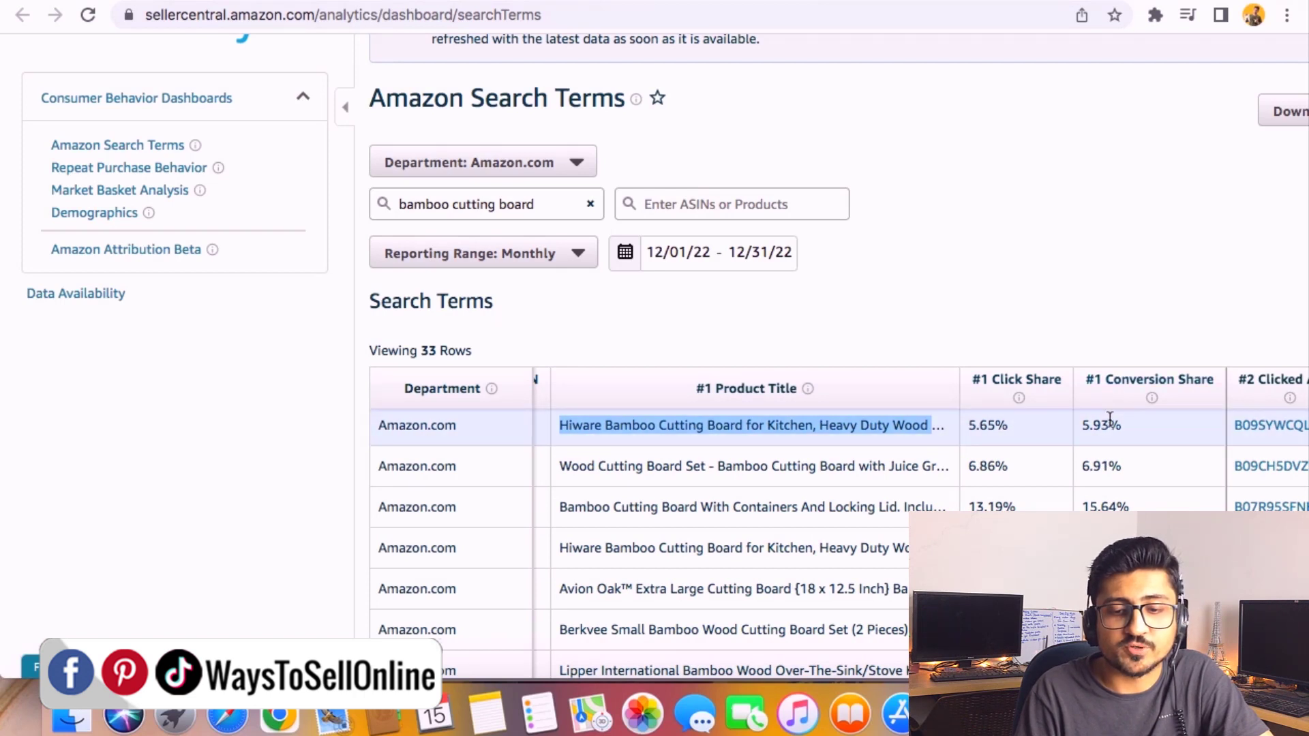
triple_click(1036, 433)
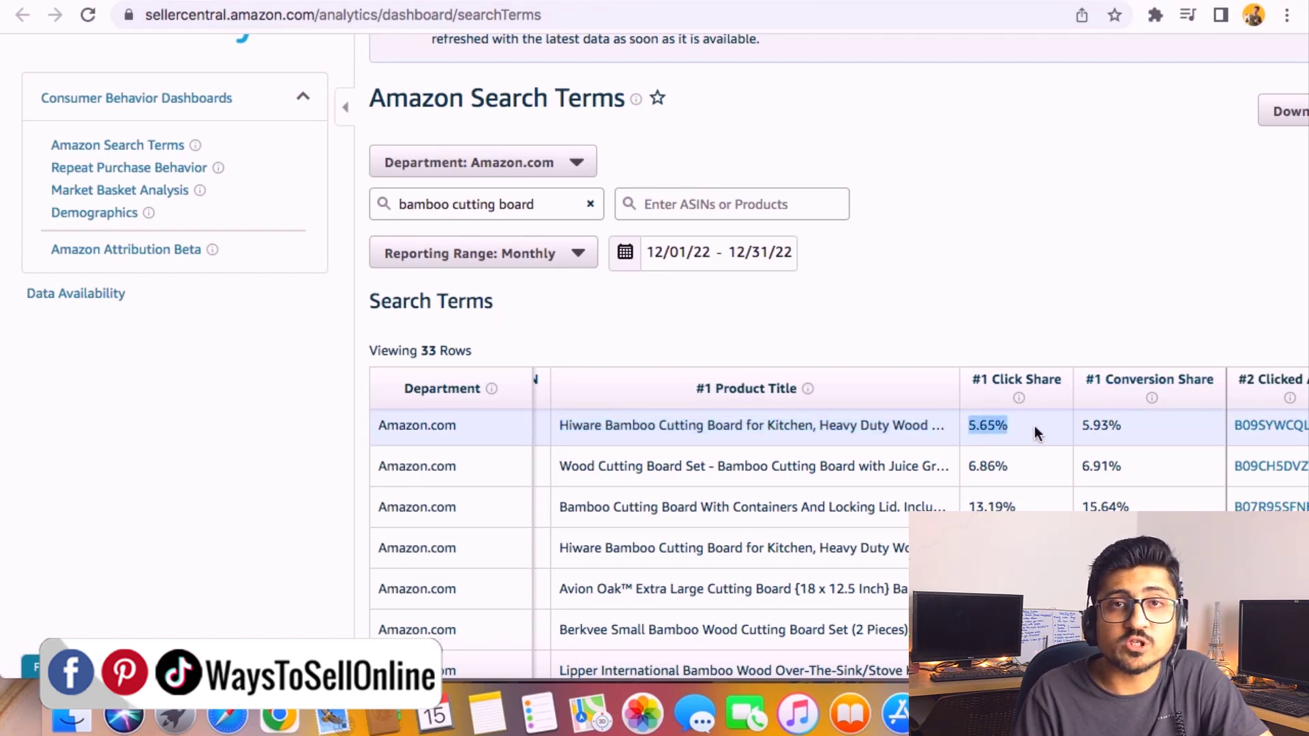
click(1036, 433)
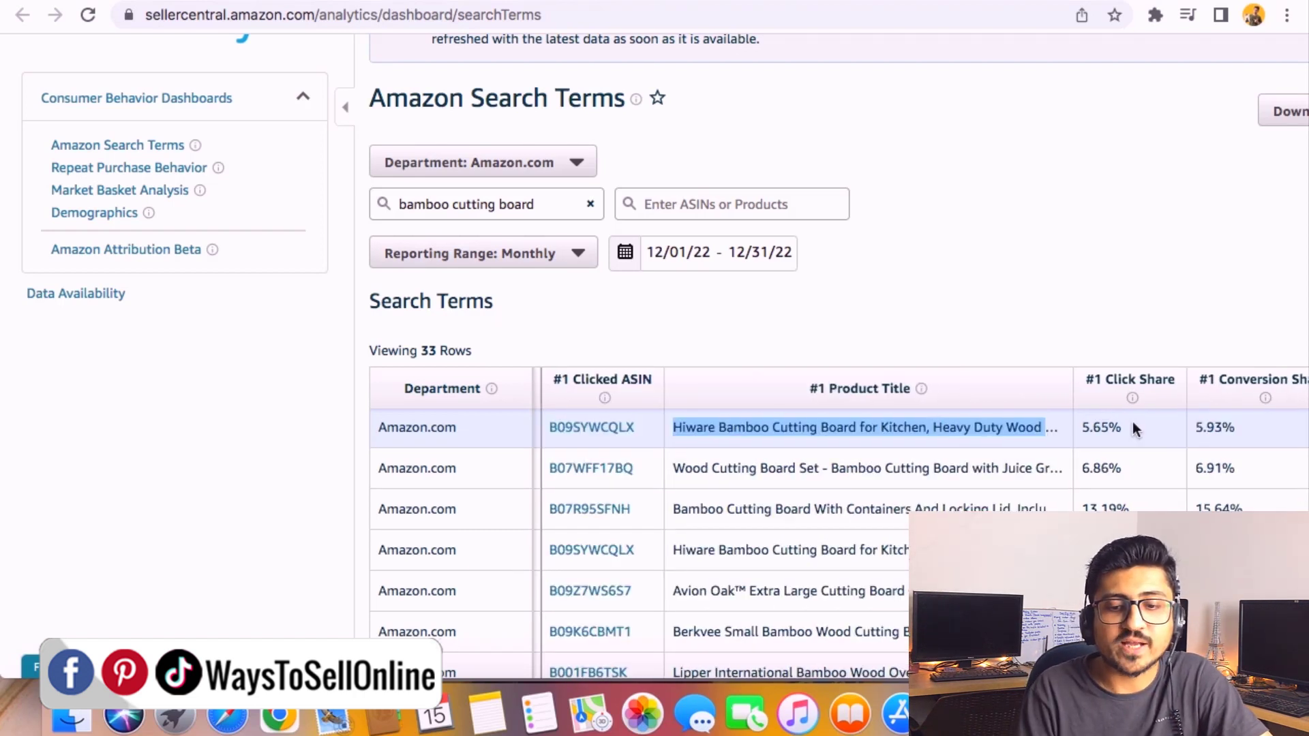
scroll(1132, 421, right, 3)
double_click(1100, 427)
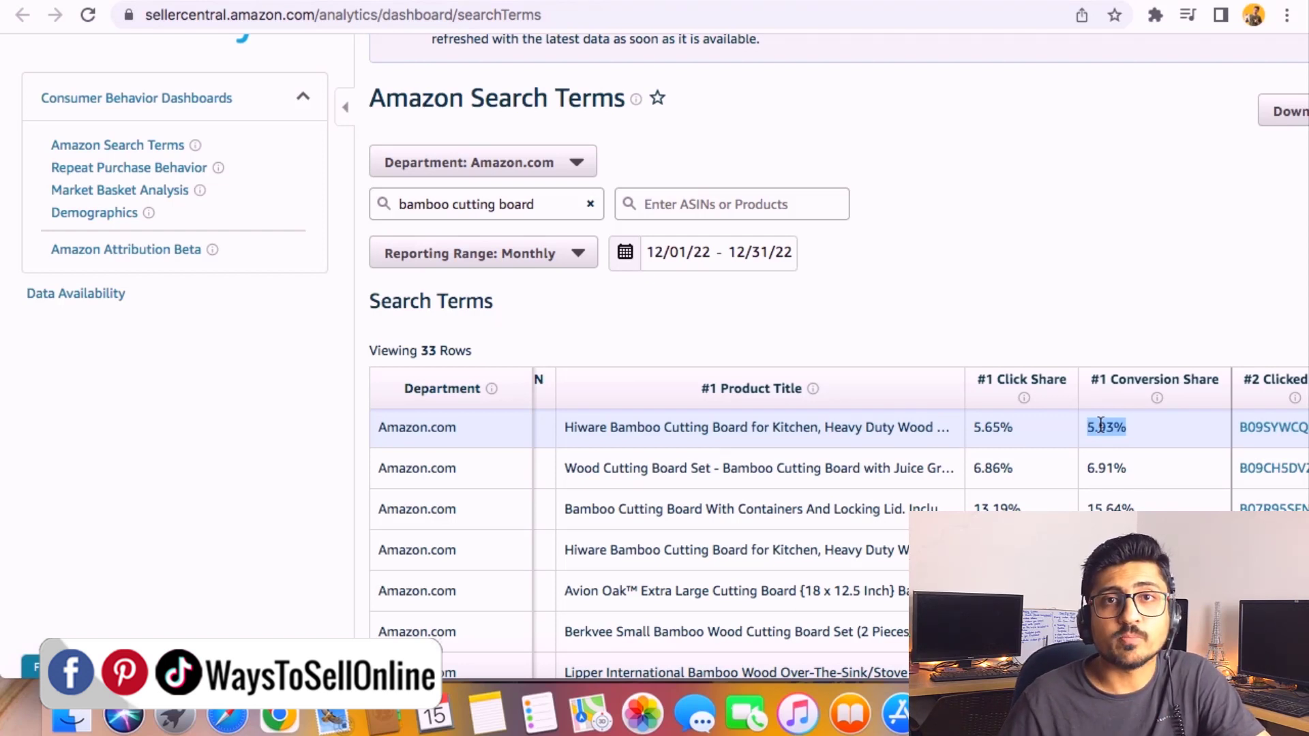
double_click(745, 390)
Step: Examine the #2 product's title, click share and conversion share for "bamboo cutting board"
scroll(913, 507, right, 3)
scroll(918, 508, right, 5)
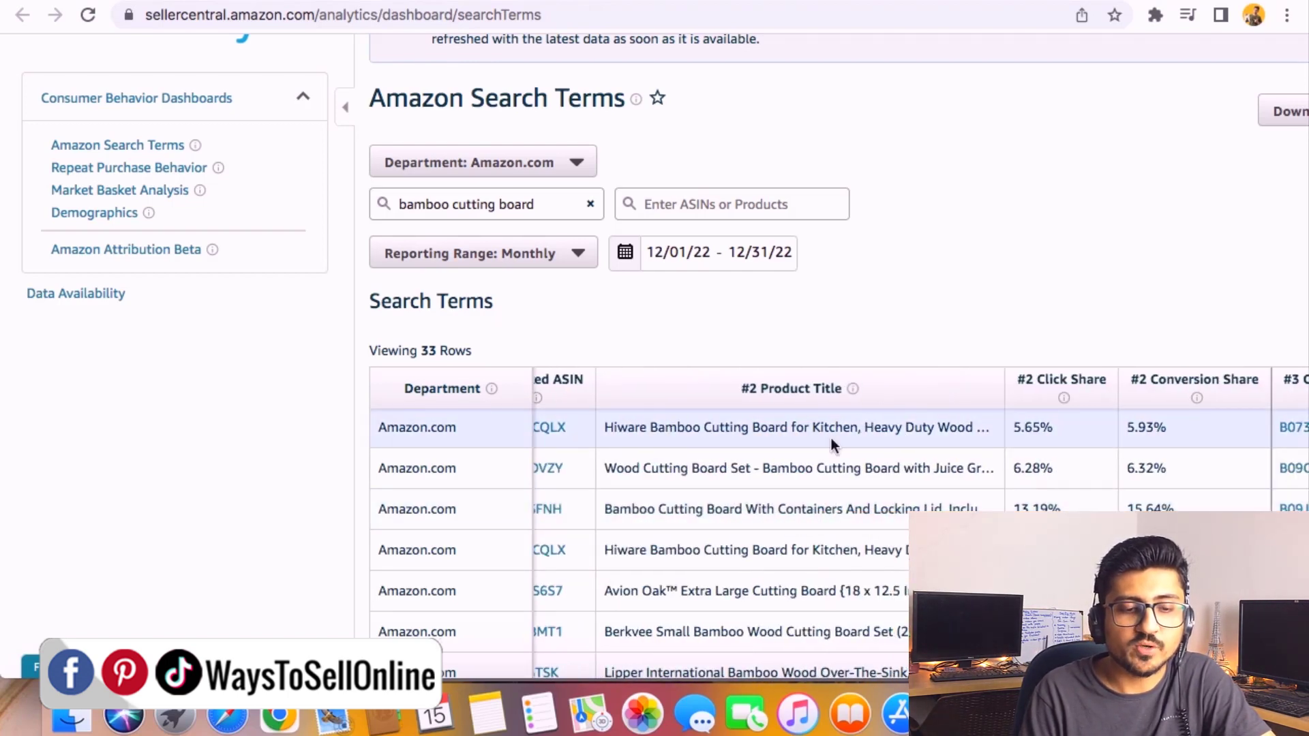
scroll(830, 438, left, 2)
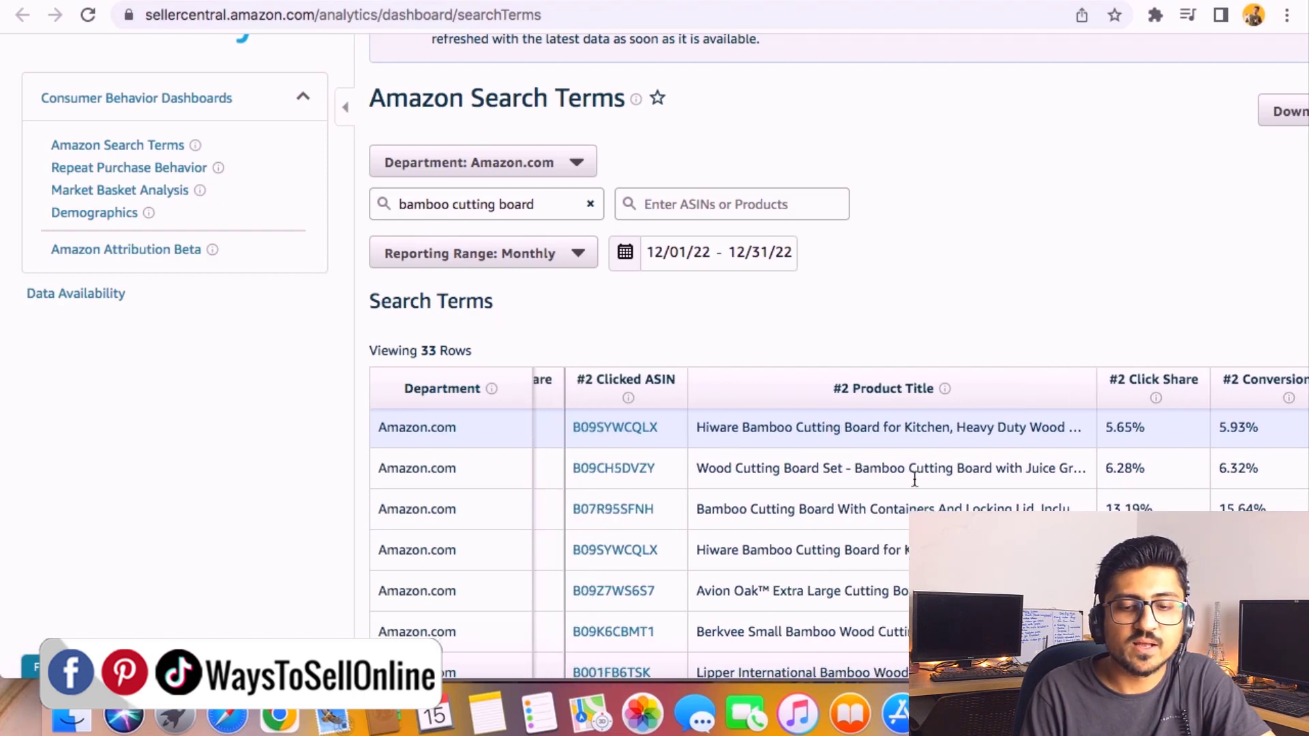
scroll(852, 463, right, 3)
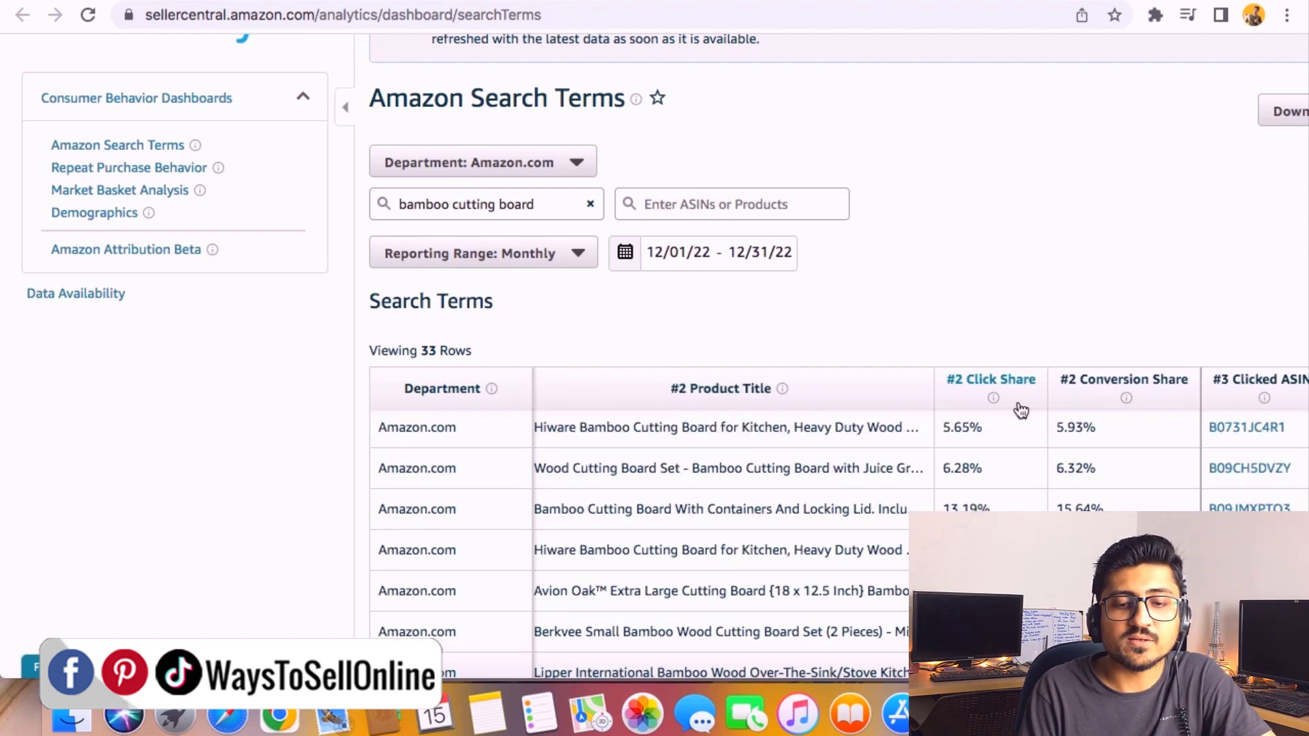
triple_click(968, 428)
triple_click(1076, 427)
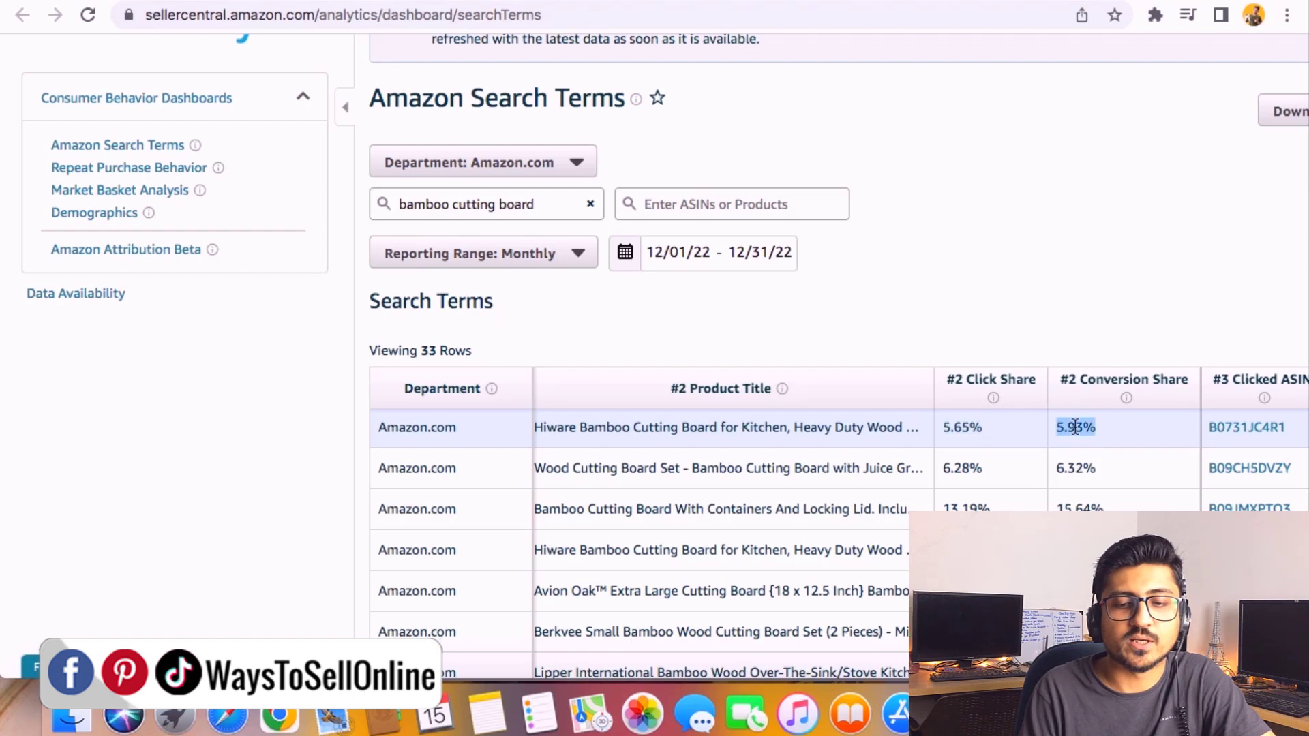
Step: Review the #3 product's title, click share and conversion share, and compare them with the #2 product's shares
scroll(1076, 427, right, 5)
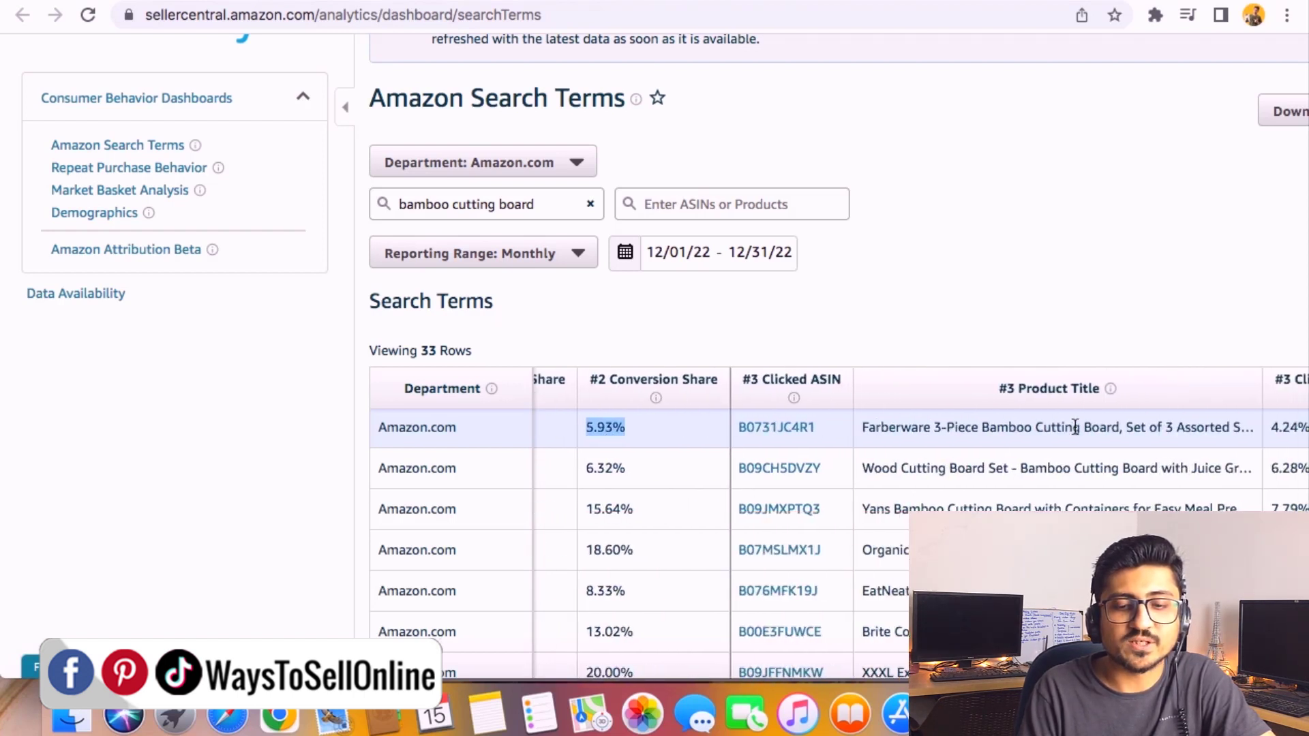
scroll(1076, 427, right, 2)
triple_click(1075, 428)
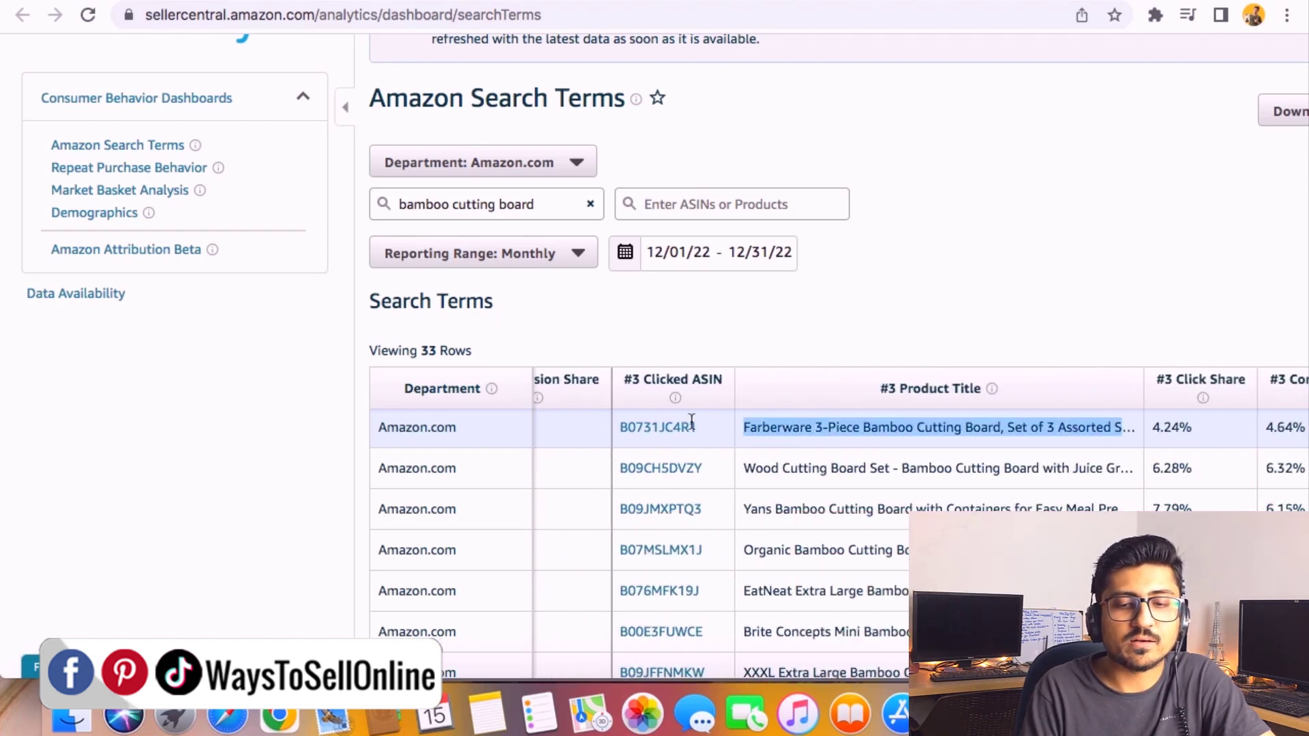
scroll(1149, 468, right, 2)
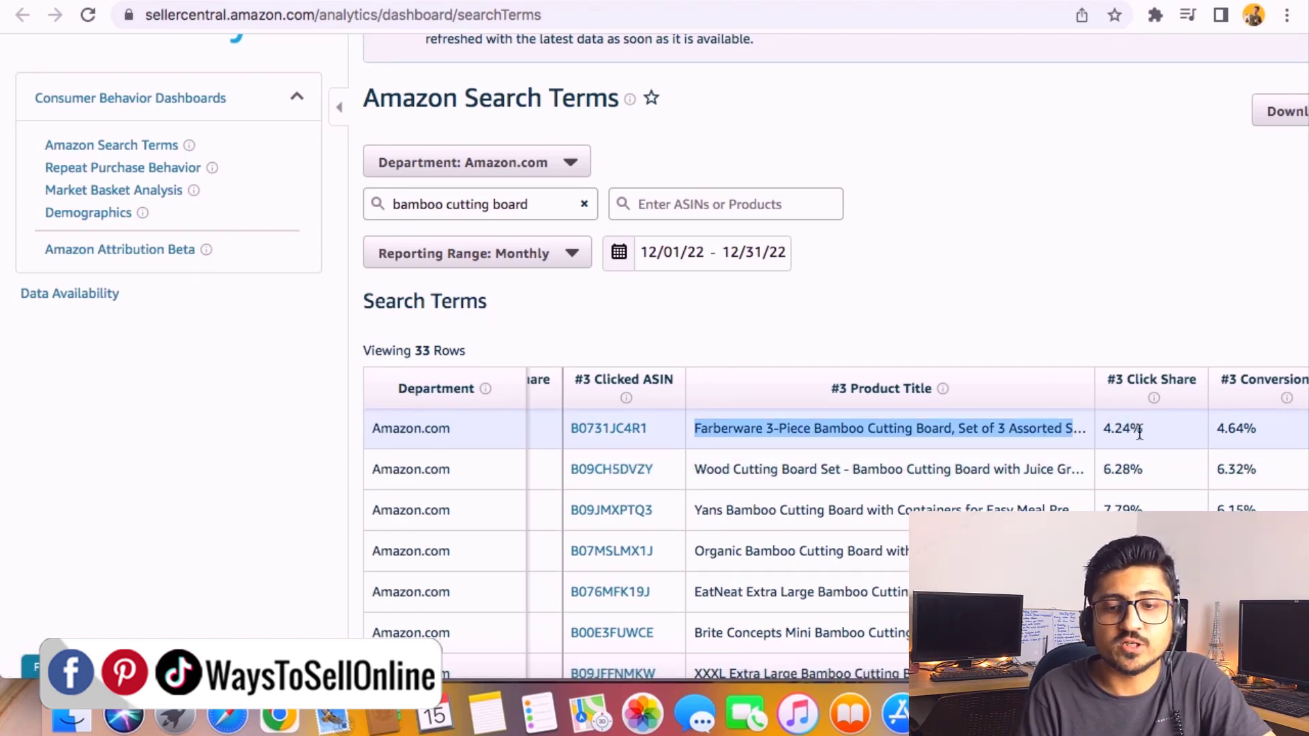
double_click(1111, 429)
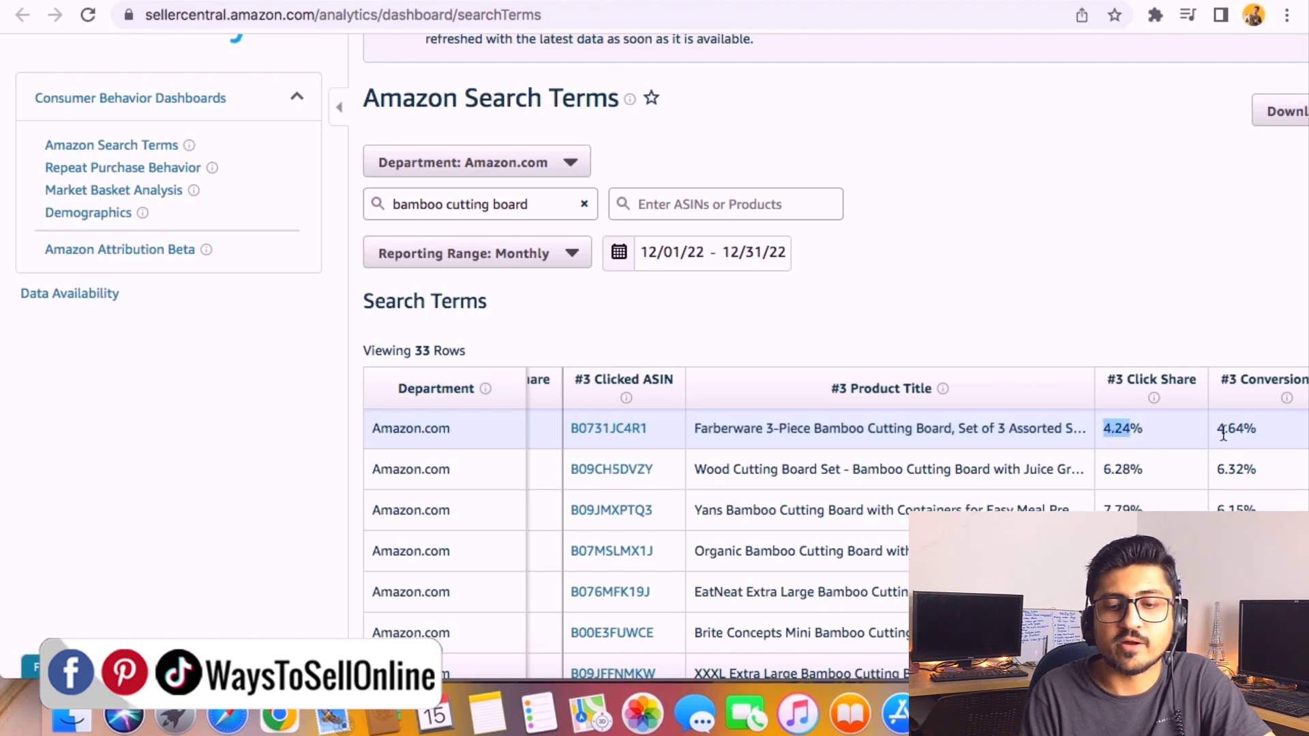
double_click(1230, 429)
scroll(856, 437, left, 8)
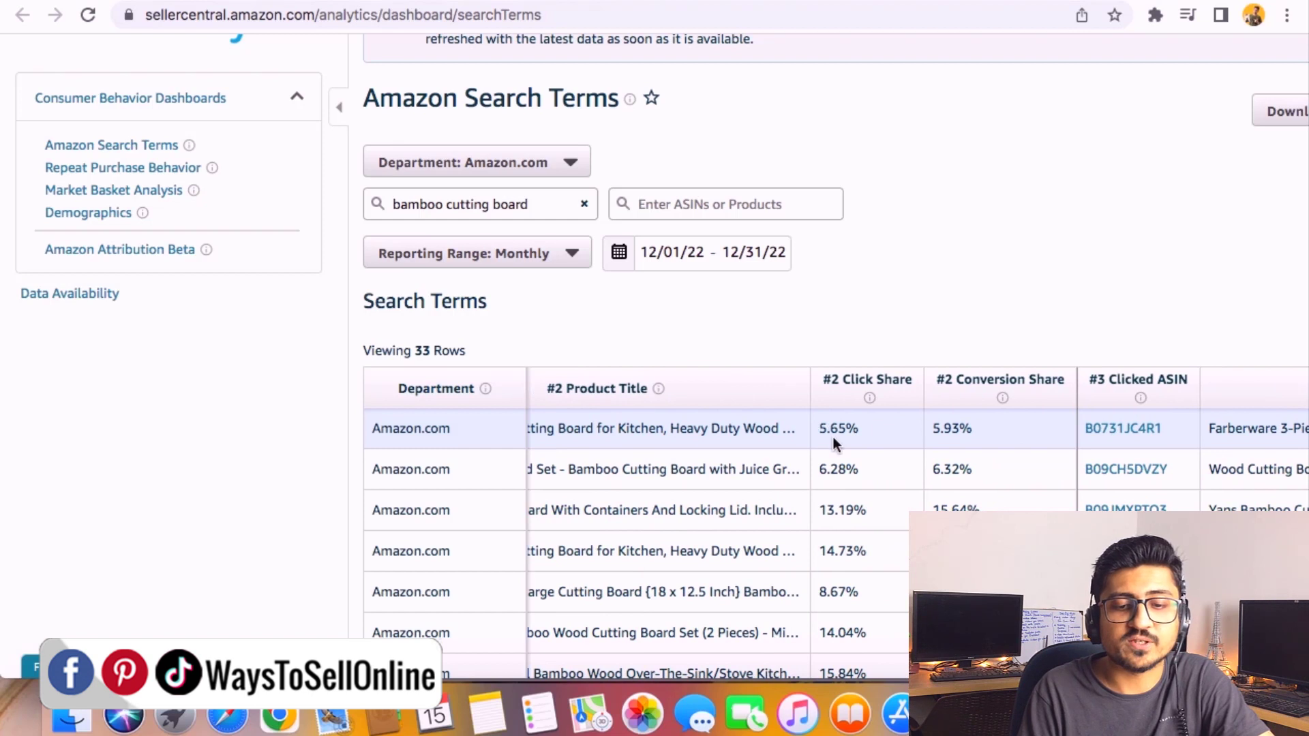
double_click(944, 430)
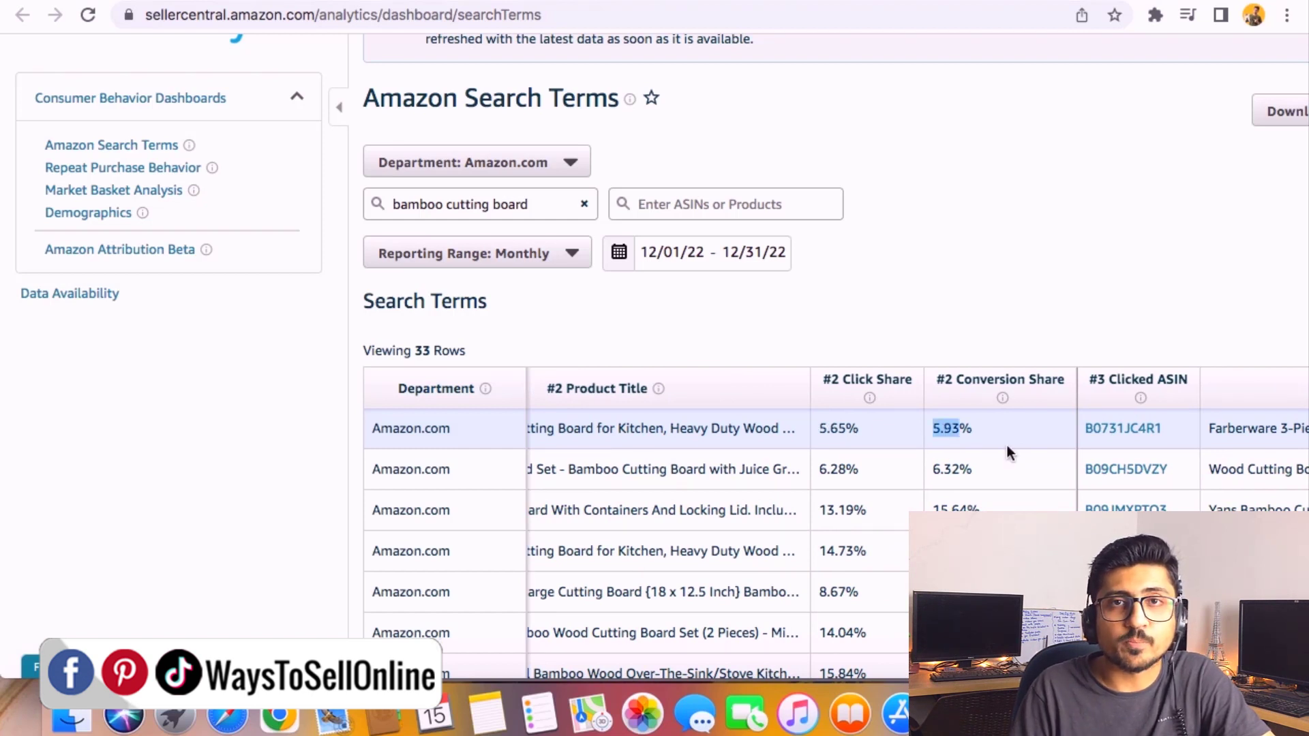
Step: Open the Amazon product pages of the #3 and #2 clicked ASINs for "bamboo cutting board", B0731JC4R1 and B09SYWCQLX
click(1118, 435)
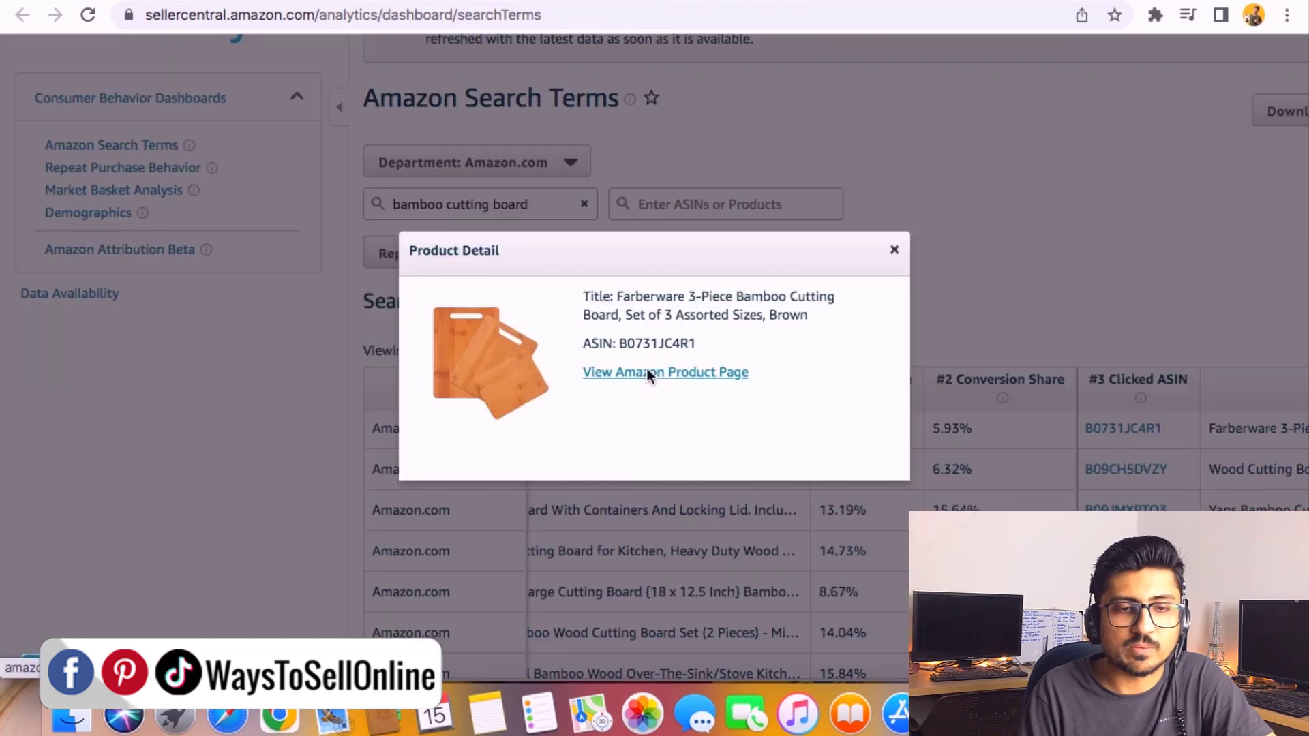
click(648, 373)
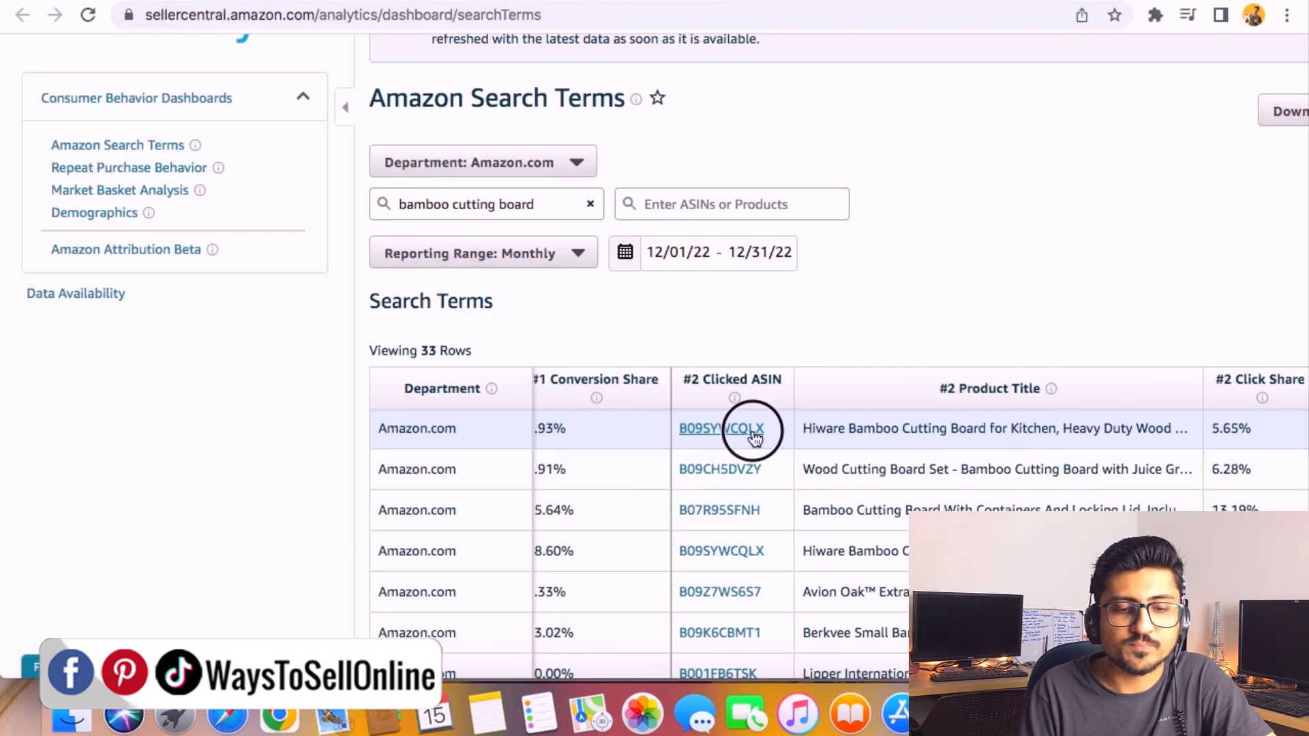
click(753, 431)
click(659, 410)
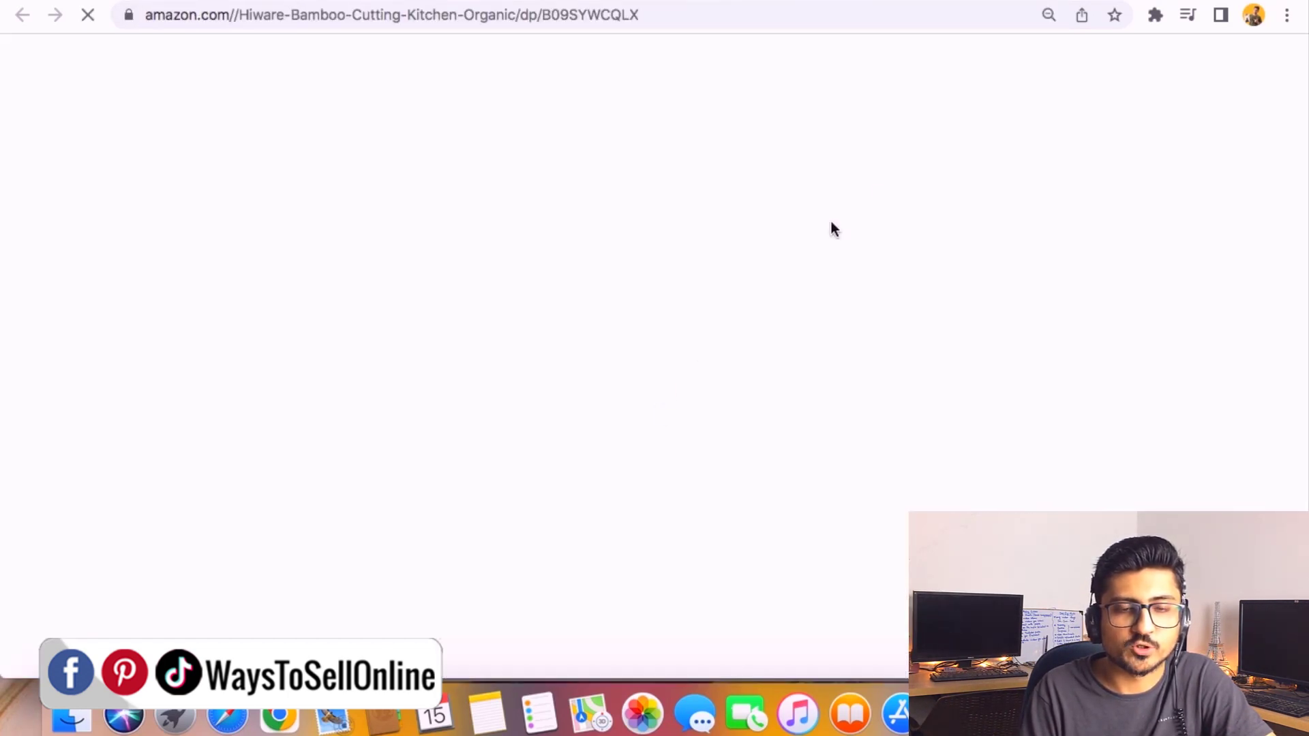
Step: Compare the Farberware and Hiware cutting board listings by title, price, ratings and images
scroll(864, 374, down, 3)
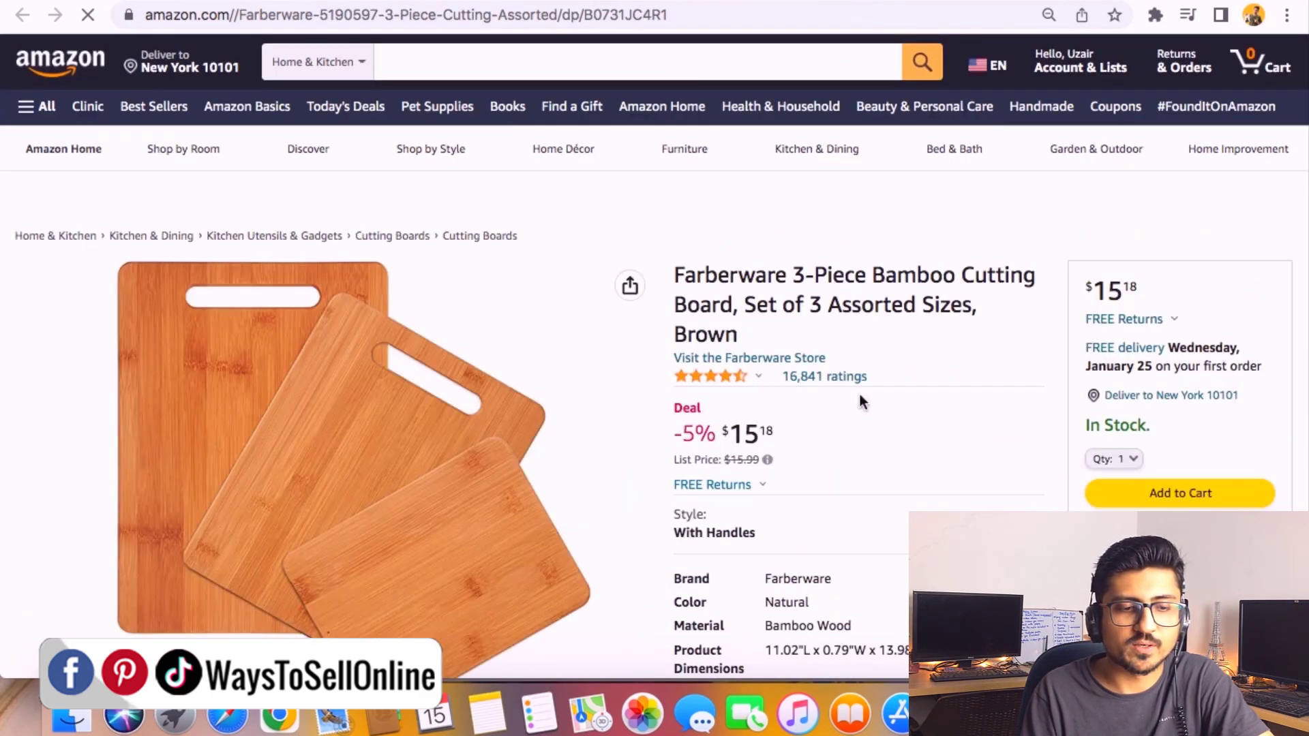
scroll(858, 402, down, 3)
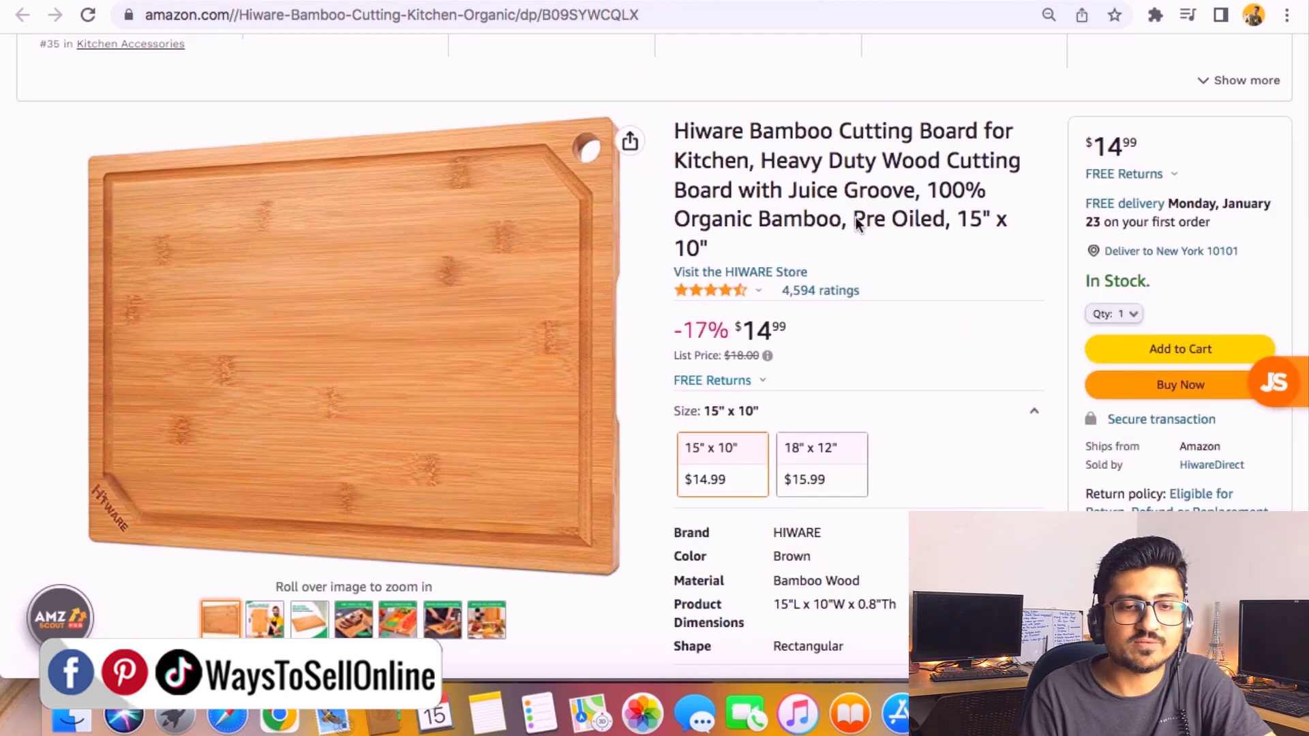
click(864, 1)
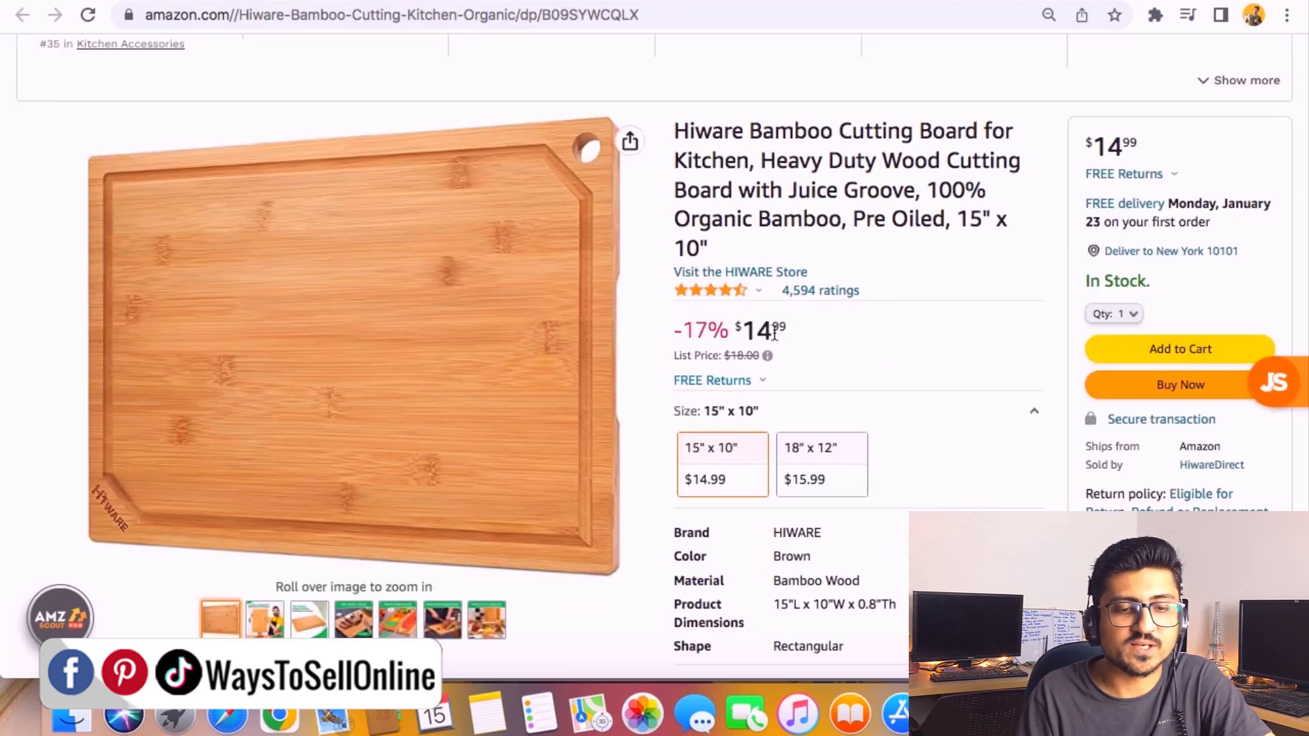
Step: Compare the prices and product dimensions of the Hiware and Farberware cutting board listings
double_click(770, 331)
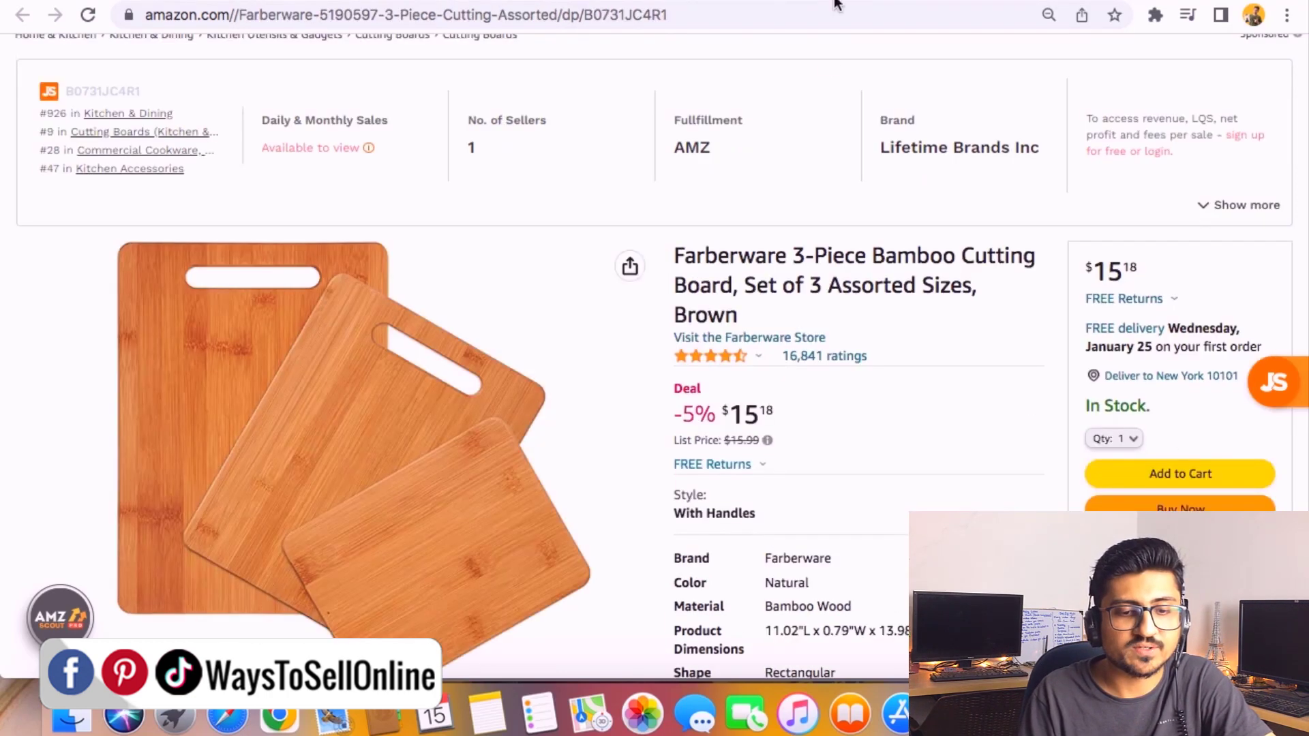
double_click(751, 409)
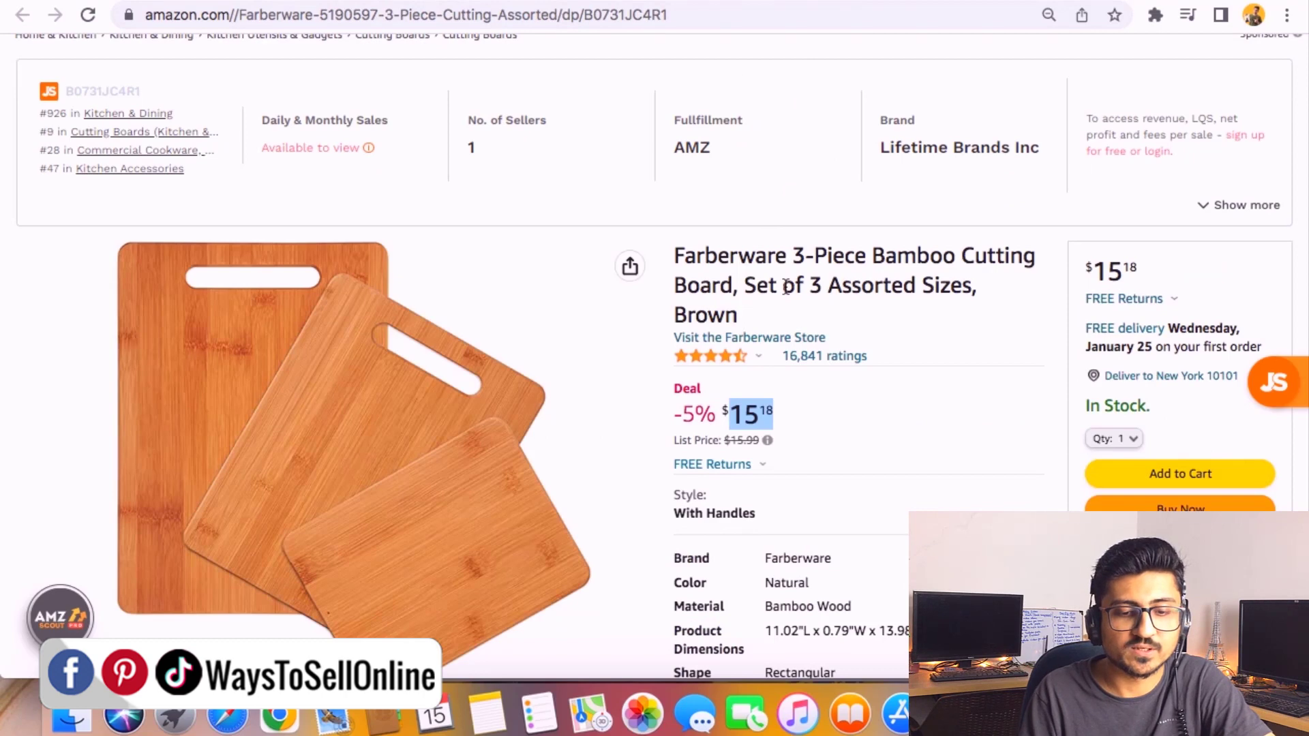
scroll(786, 286, down, 2)
double_click(784, 500)
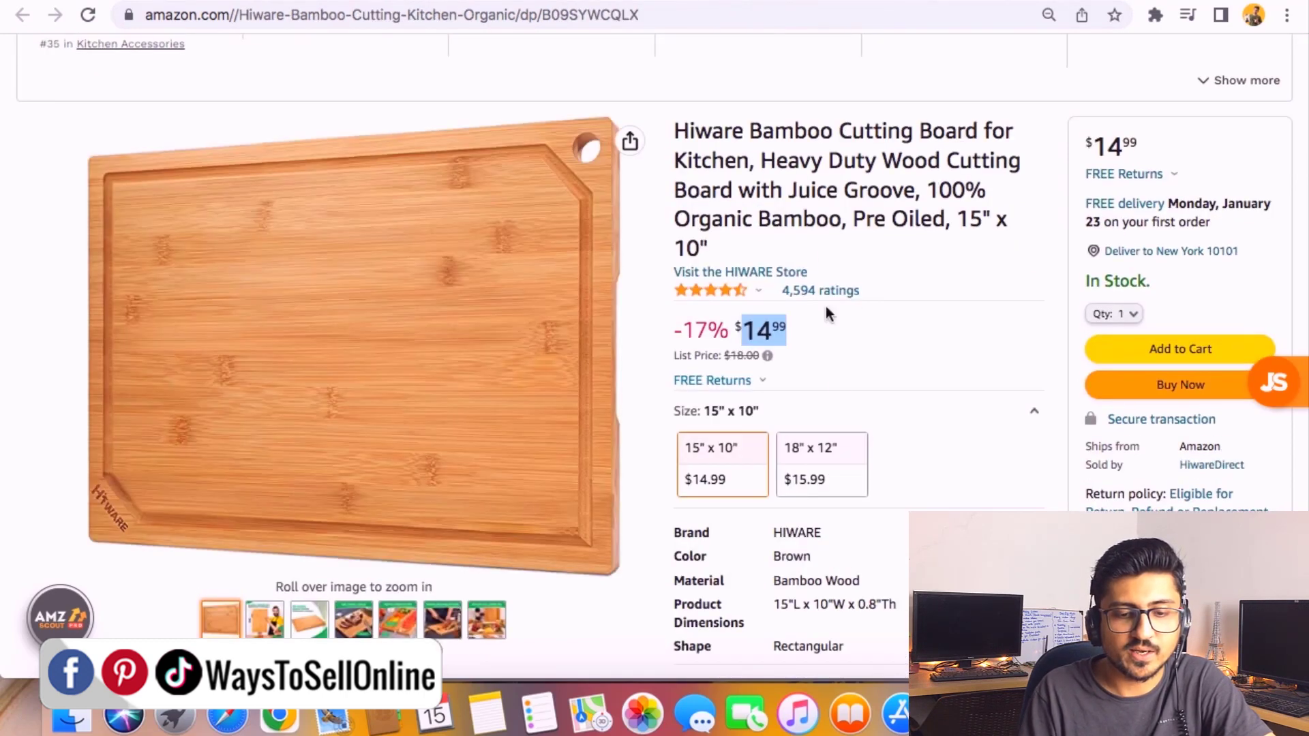
scroll(828, 341, down, 1)
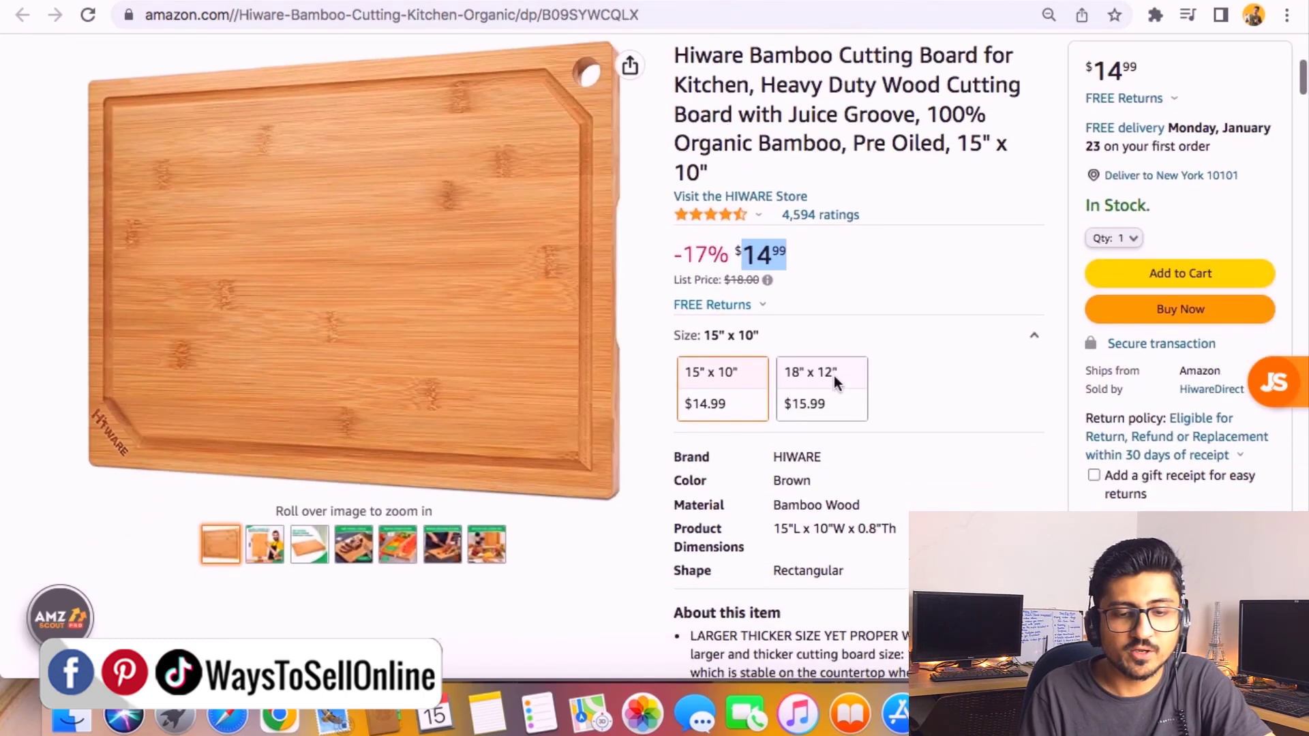
triple_click(844, 529)
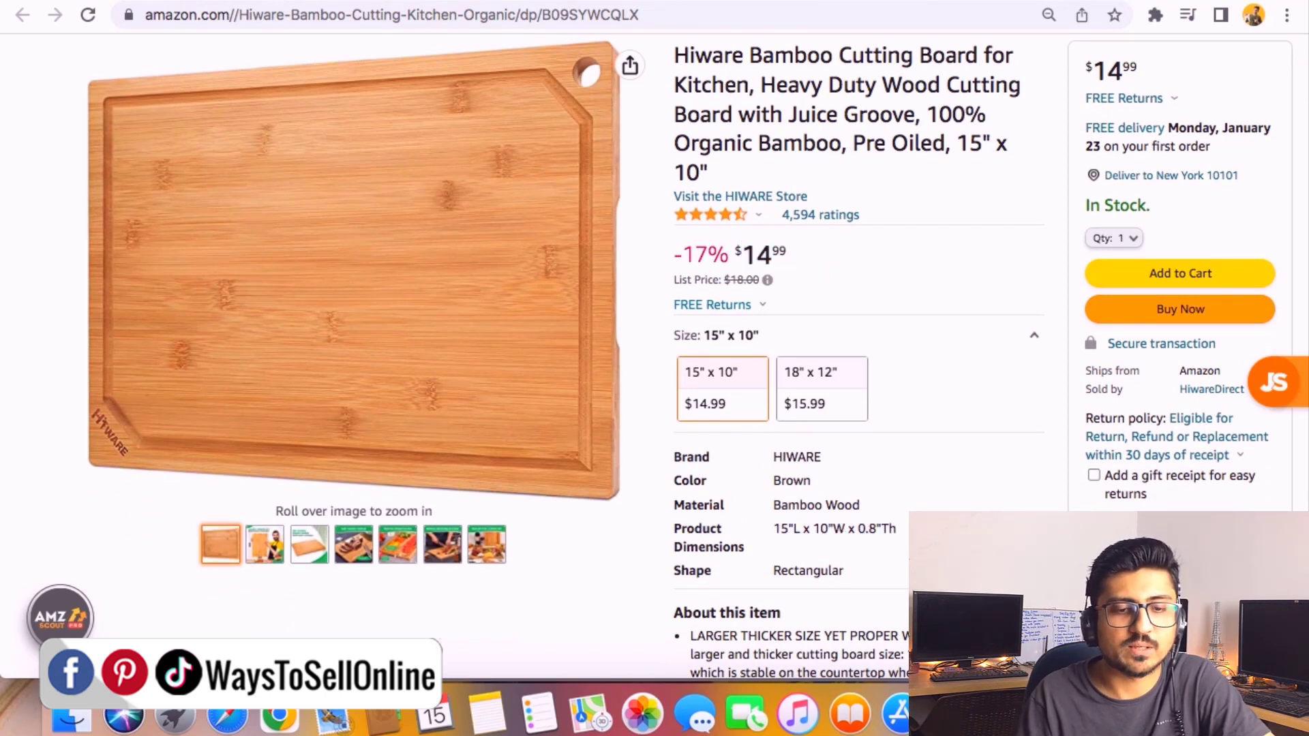
Step: Review the Hiware listing's title, details and gallery images, including the size and practical design graphics
scroll(931, 453, up, 2)
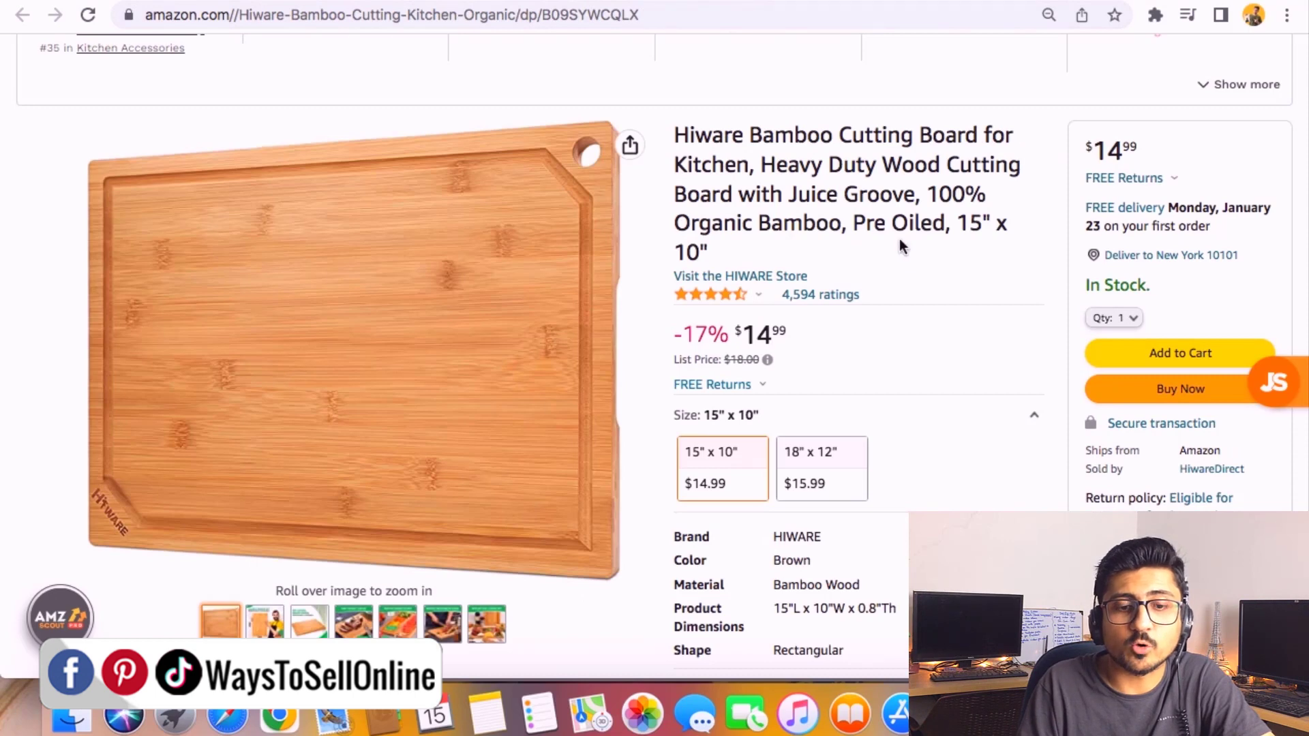
scroll(852, 368, down, 3)
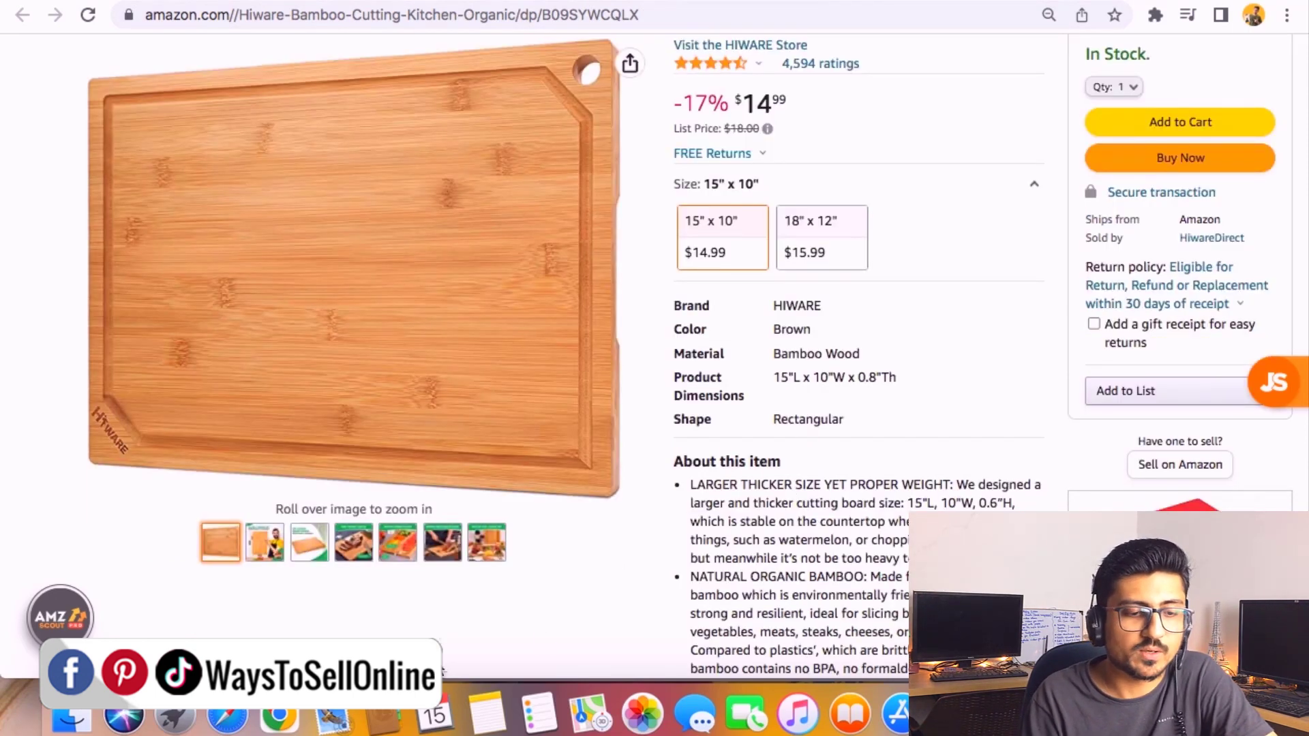
scroll(270, 625, up, 2)
mouse_move(263, 547)
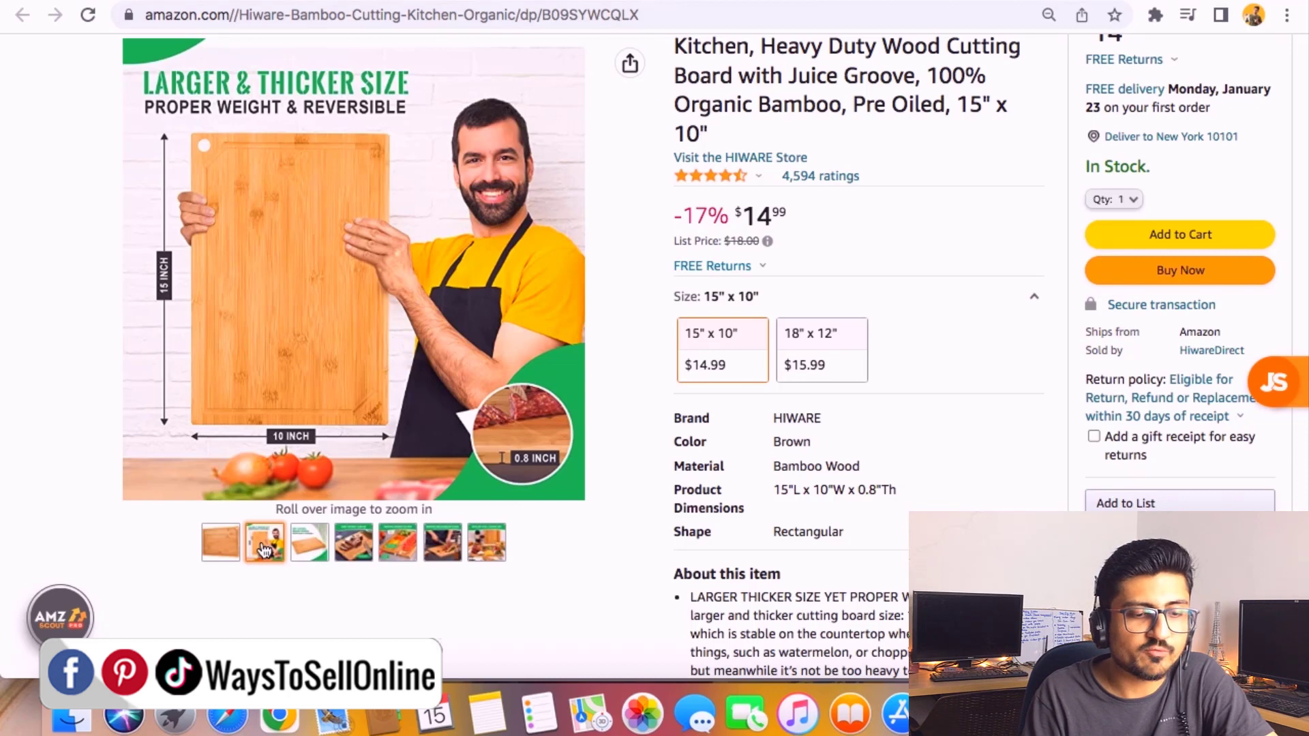
mouse_move(315, 549)
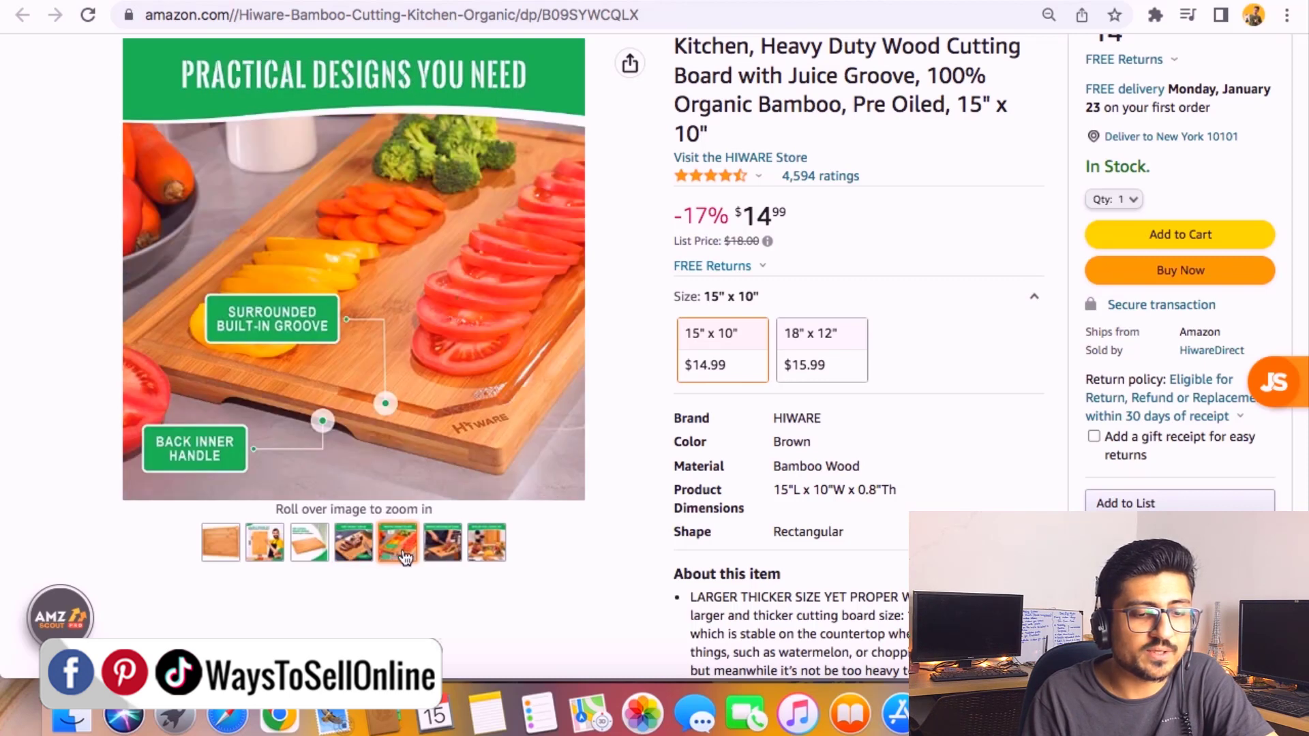
mouse_move(450, 565)
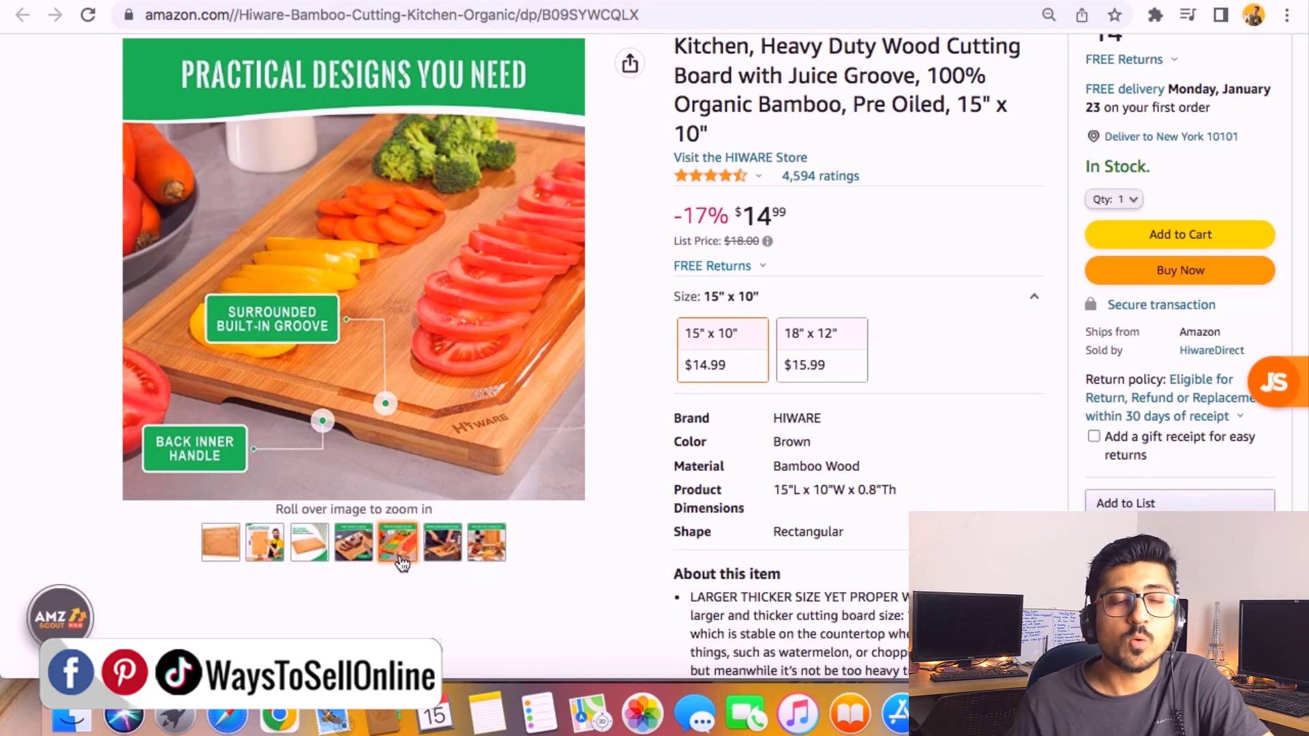
Step: Read the Hiware listing's About this item bullets, focusing on the natural organic bamboo and superb craftsmanship points
scroll(767, 210, down, 7)
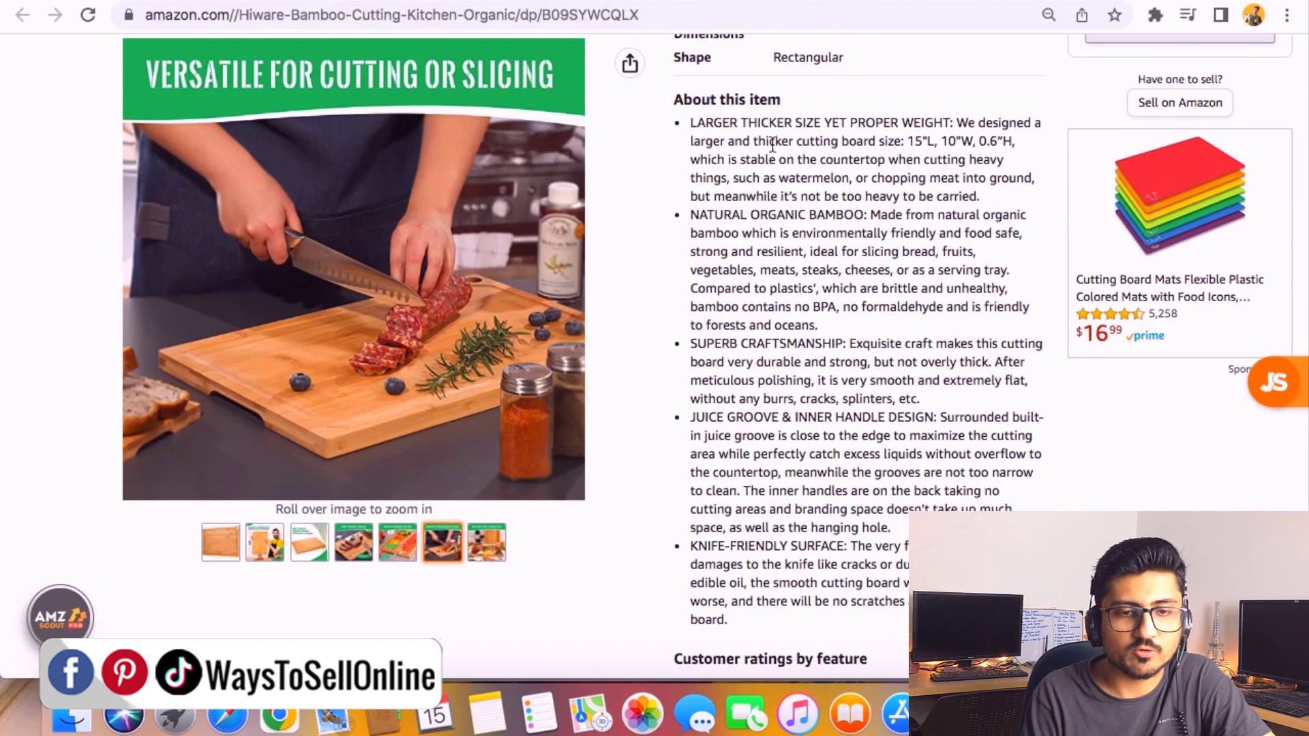
double_click(779, 217)
double_click(806, 343)
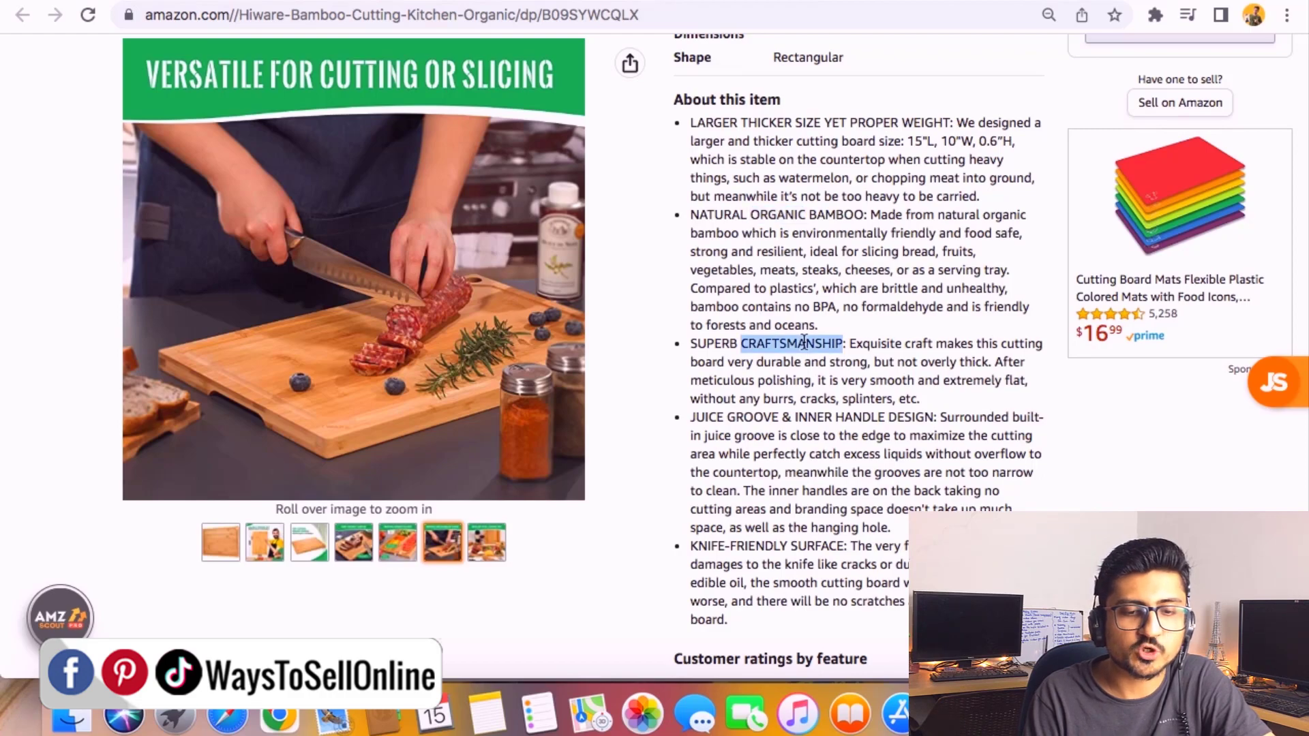
Step: Examine the opening brand banner and the cutting-or-slicing graphic in the Hiware product description
scroll(805, 461, down, 20)
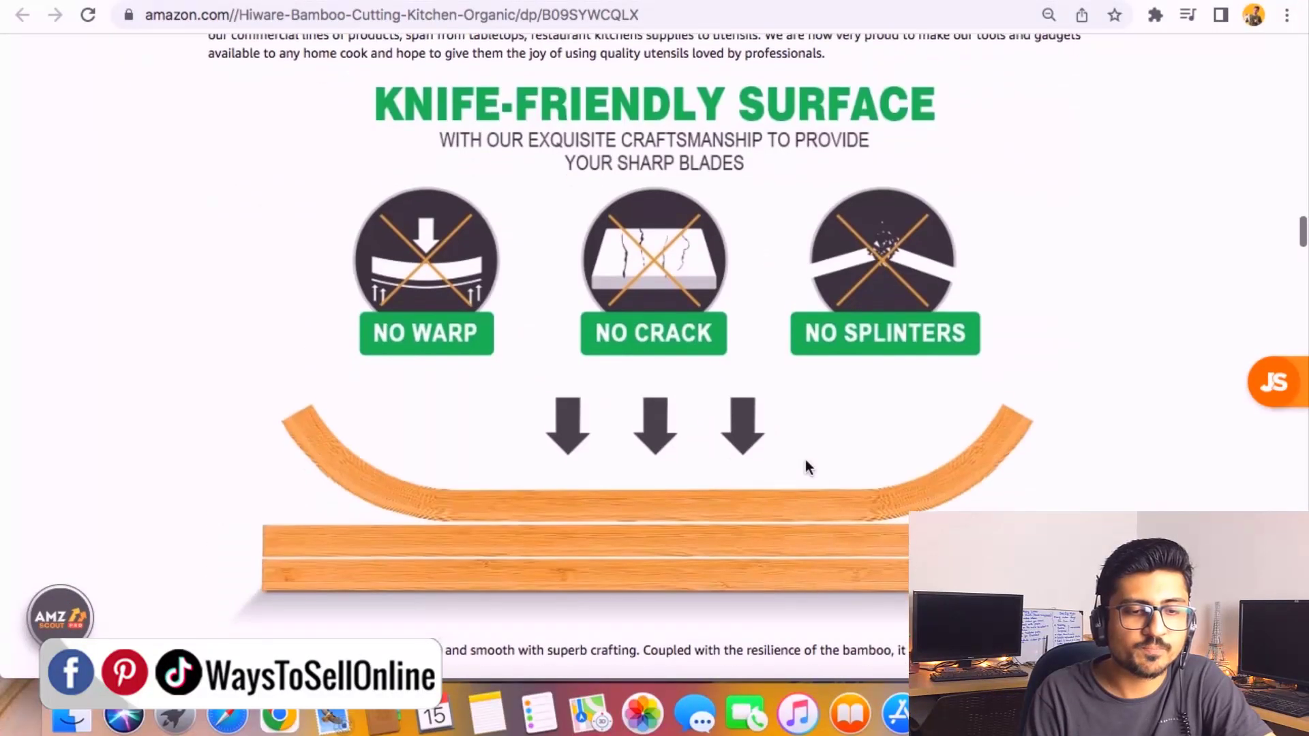
scroll(804, 466, up, 7)
scroll(804, 460, down, 4)
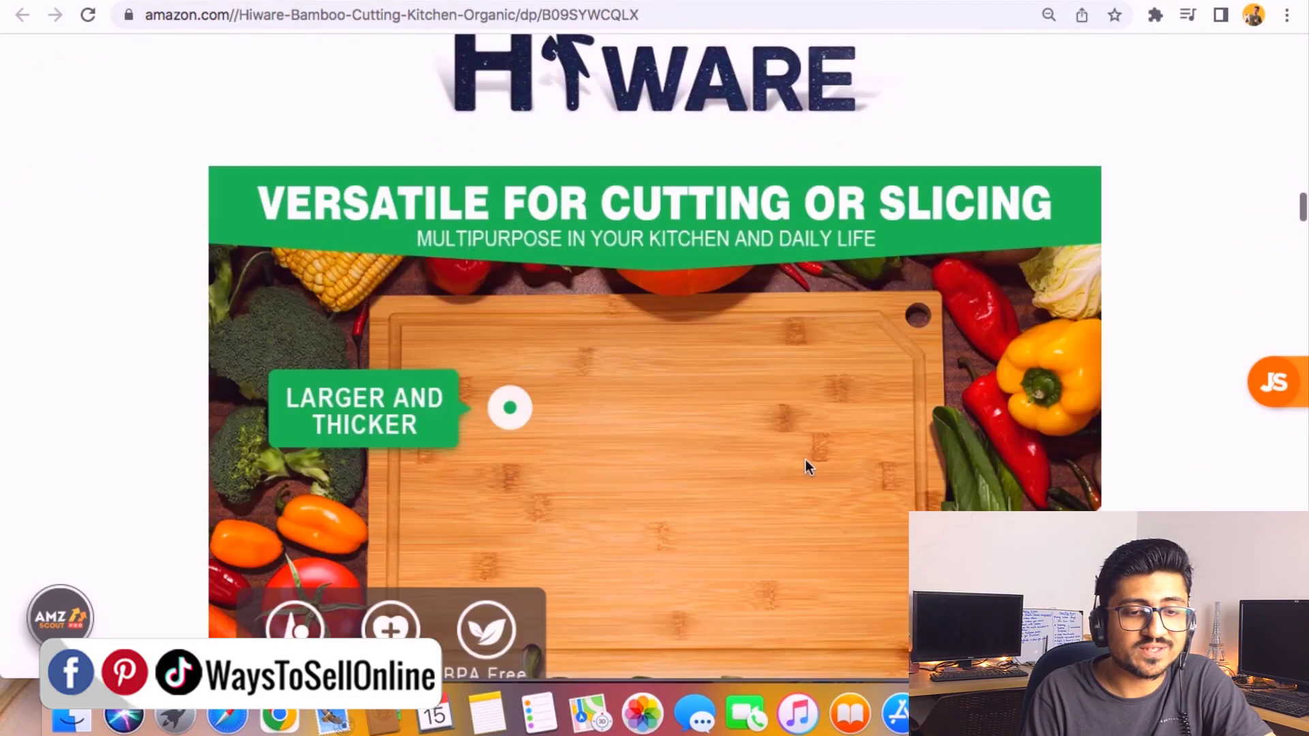
scroll(804, 459, down, 2)
scroll(805, 462, up, 2)
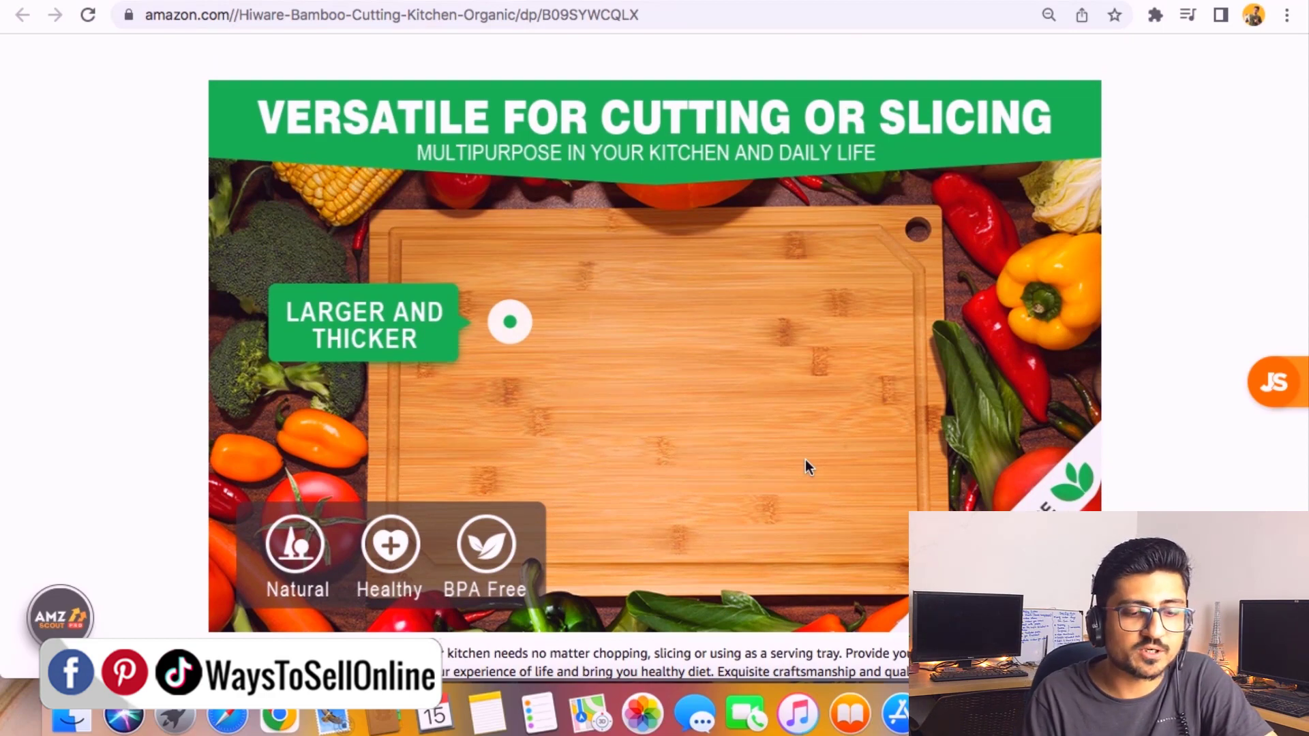
Step: Examine the rest of the Hiware product description, covering the knife-friendly surface, practical designs, serving tray and organic bamboo sections
scroll(804, 467, down, 12)
scroll(804, 466, down, 10)
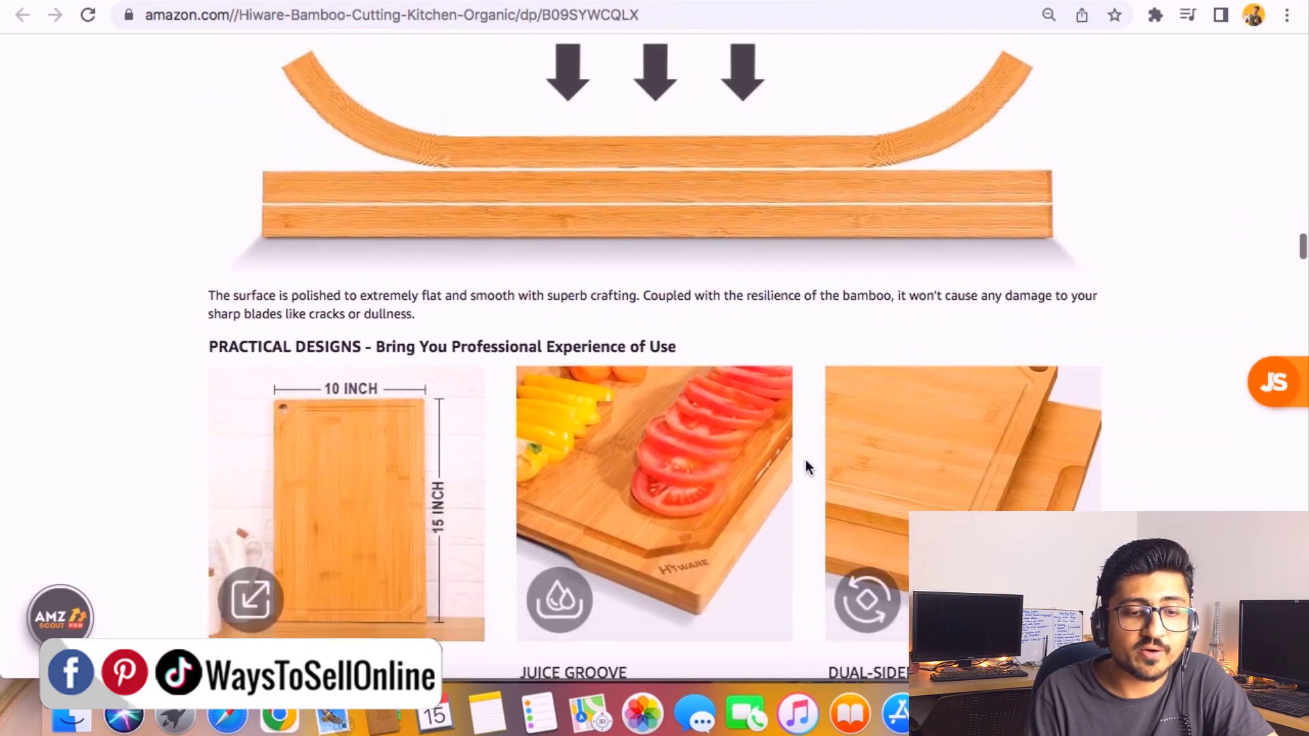
scroll(804, 466, down, 7)
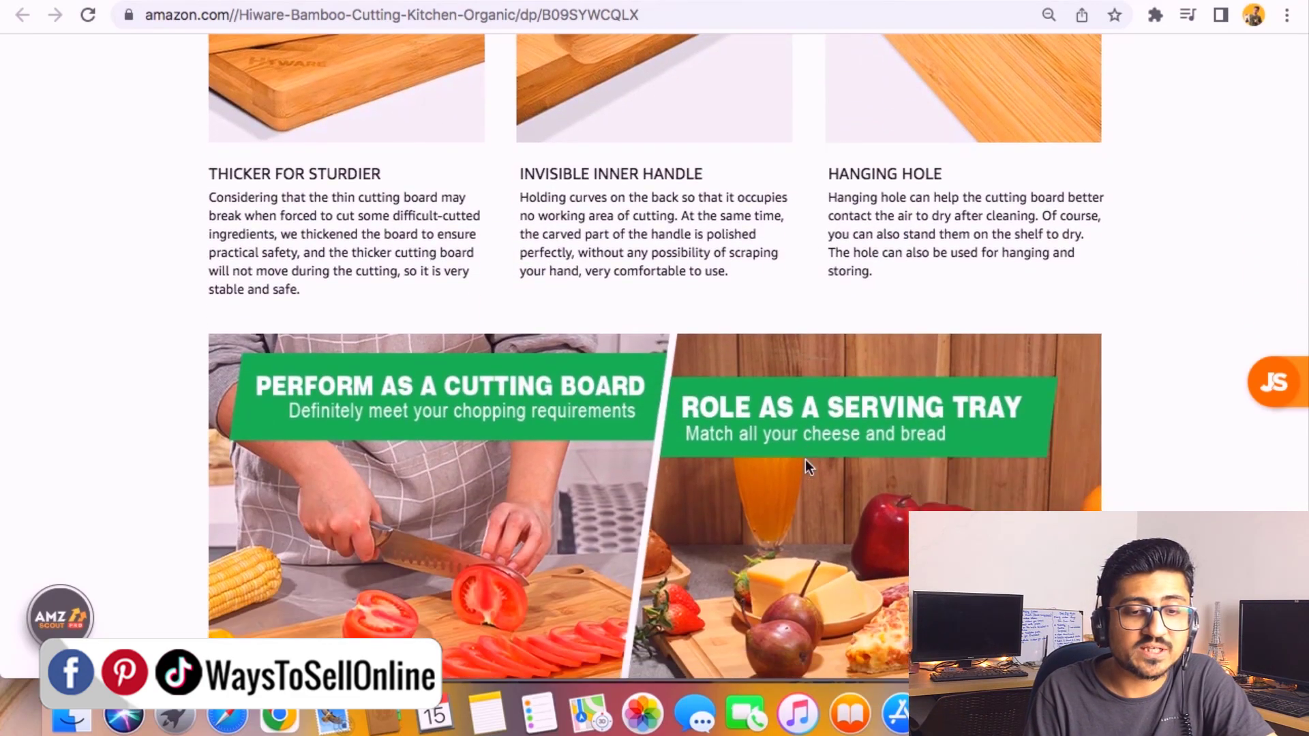
scroll(806, 466, up, 6)
scroll(804, 466, down, 8)
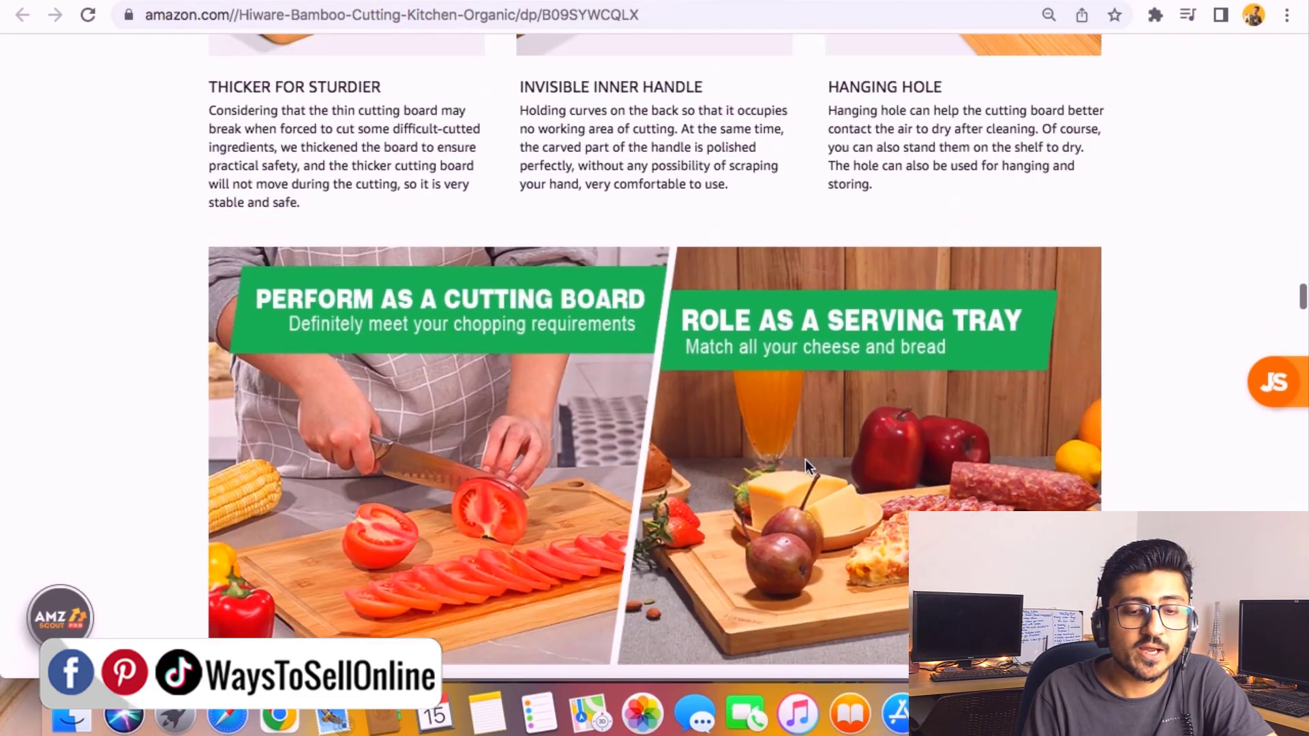
scroll(805, 466, down, 6)
scroll(806, 465, up, 2)
scroll(806, 465, down, 6)
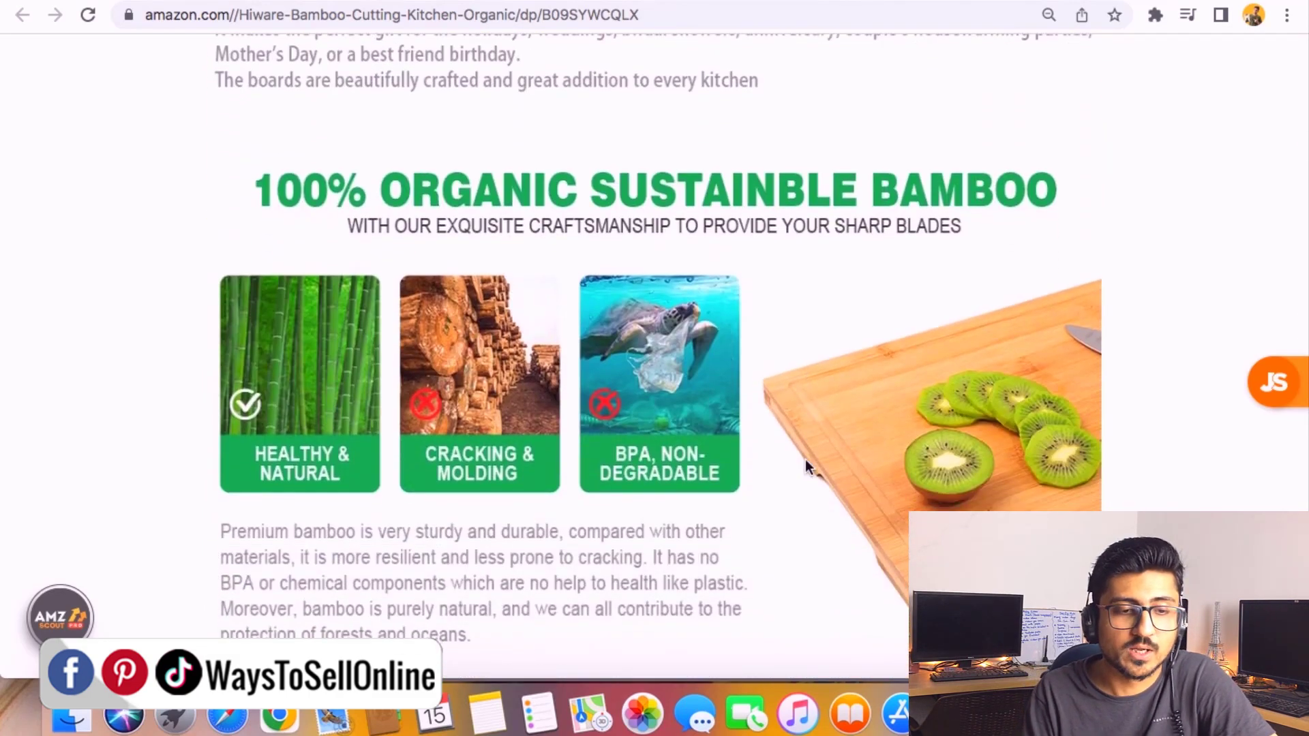
scroll(805, 461, down, 6)
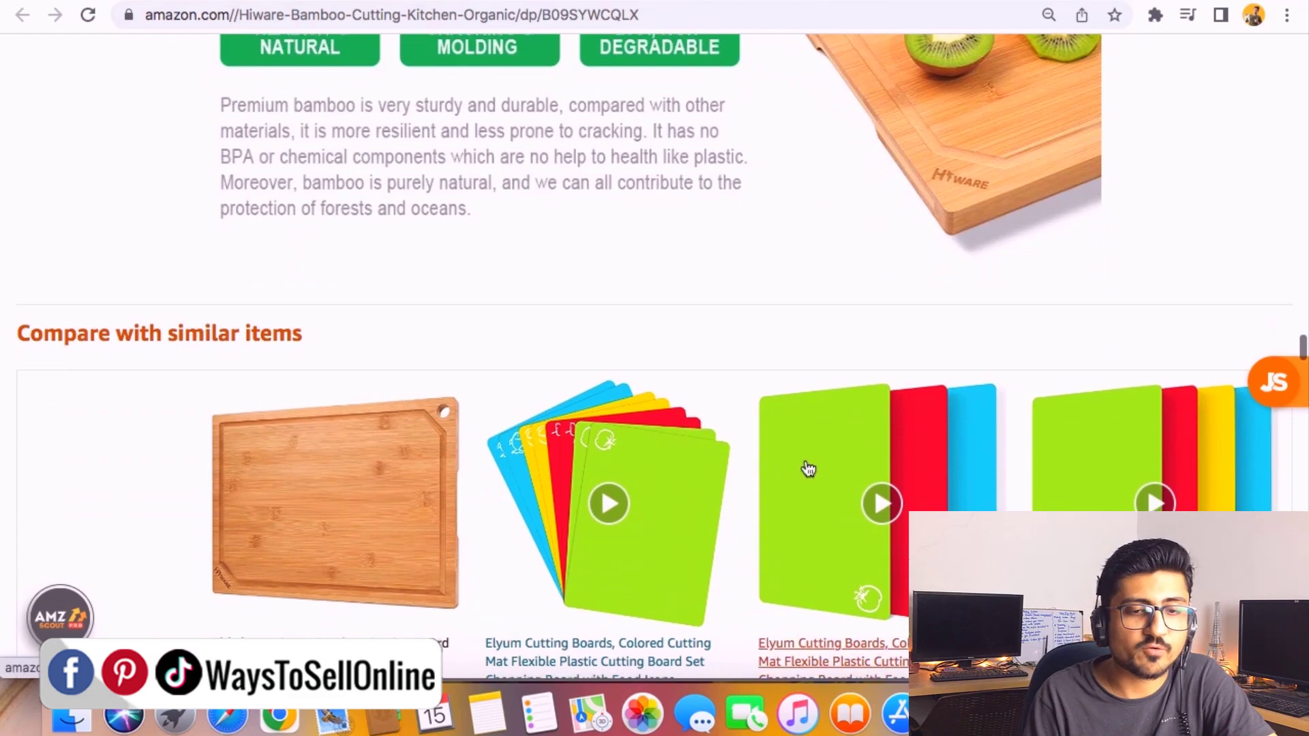
scroll(807, 464, up, 6)
scroll(807, 467, up, 15)
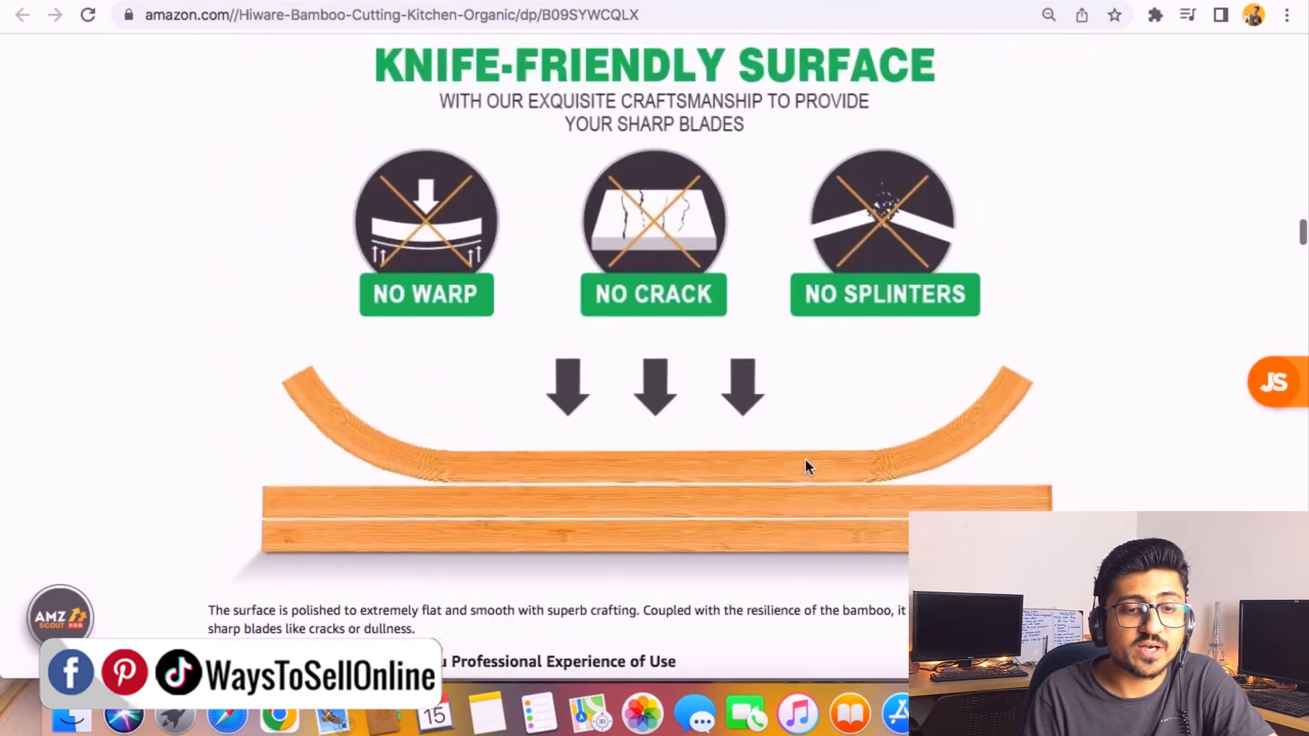
scroll(804, 459, up, 15)
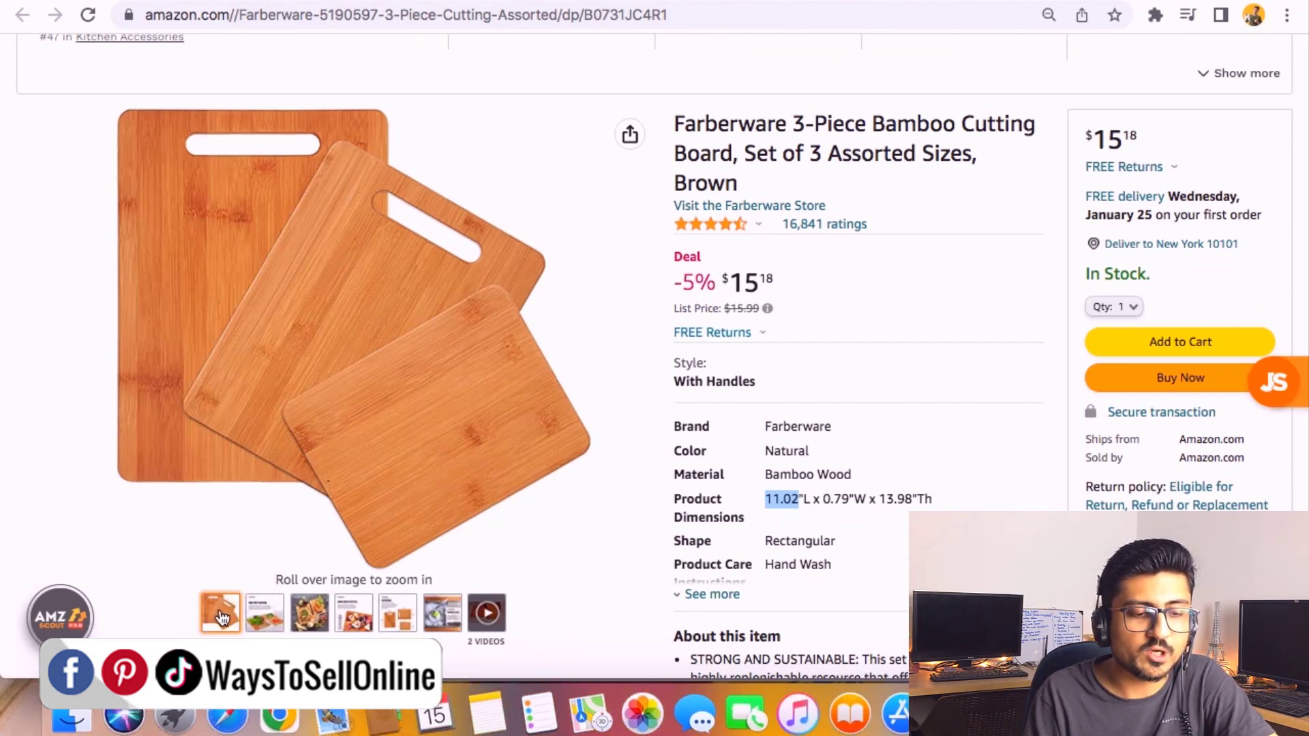
Step: View the Farberware listing's gallery images, including the food prep, serving guests and lifestyle pictures
mouse_move(264, 622)
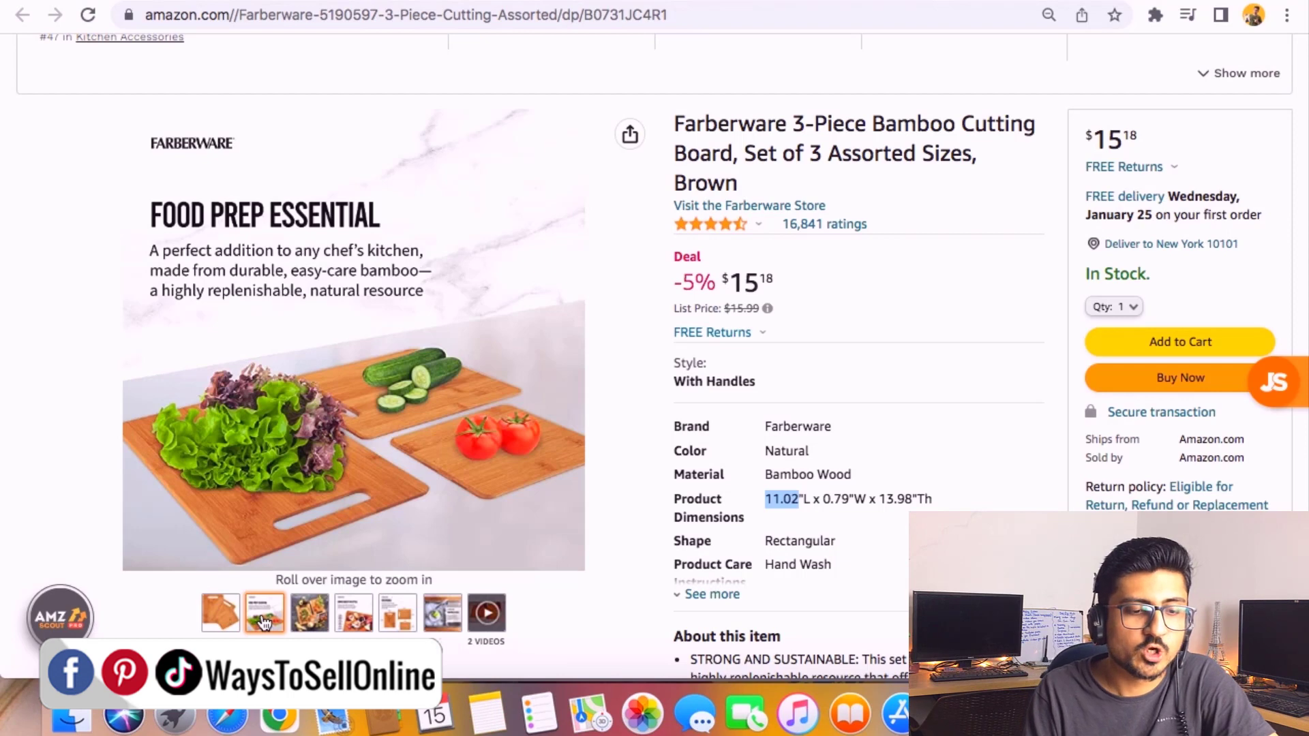
mouse_move(349, 621)
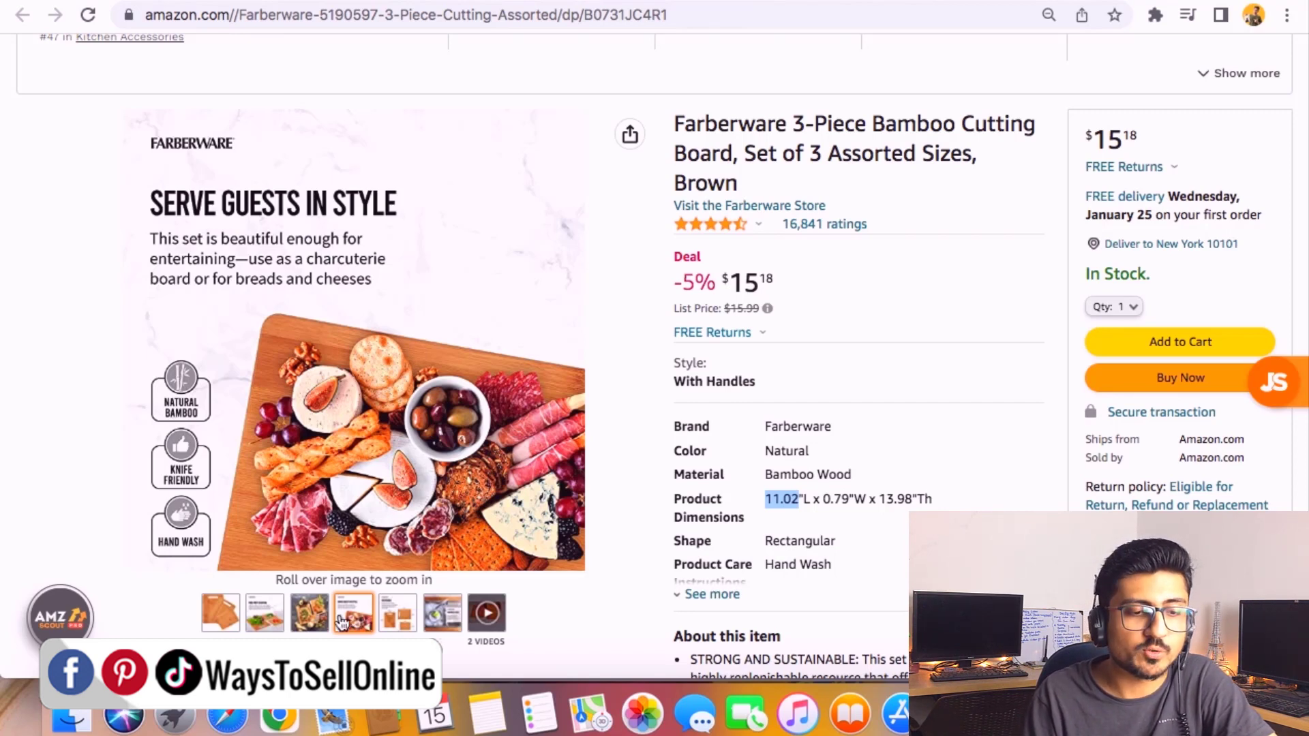
mouse_move(306, 619)
mouse_move(269, 419)
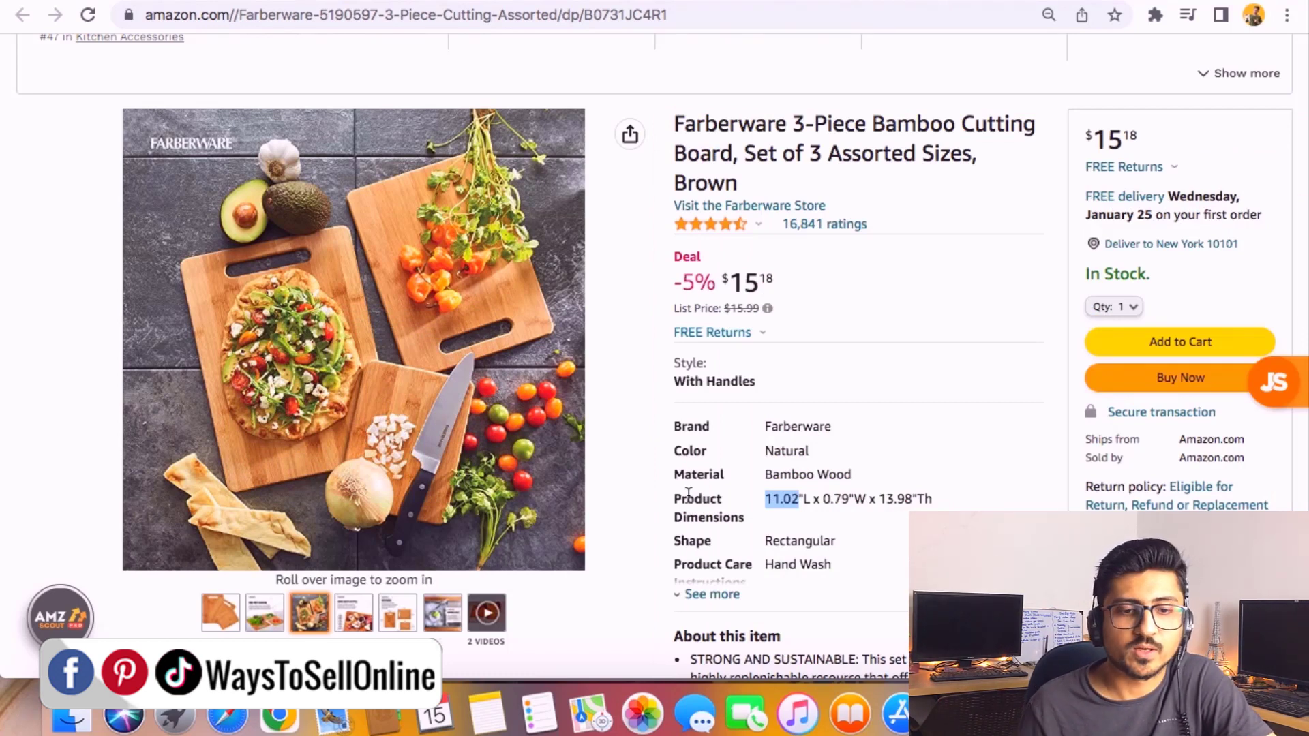
Step: Review the Farberware listing's About this item bullets and the brand, three-board and versatile cook's tool graphics in its description
scroll(891, 561, down, 7)
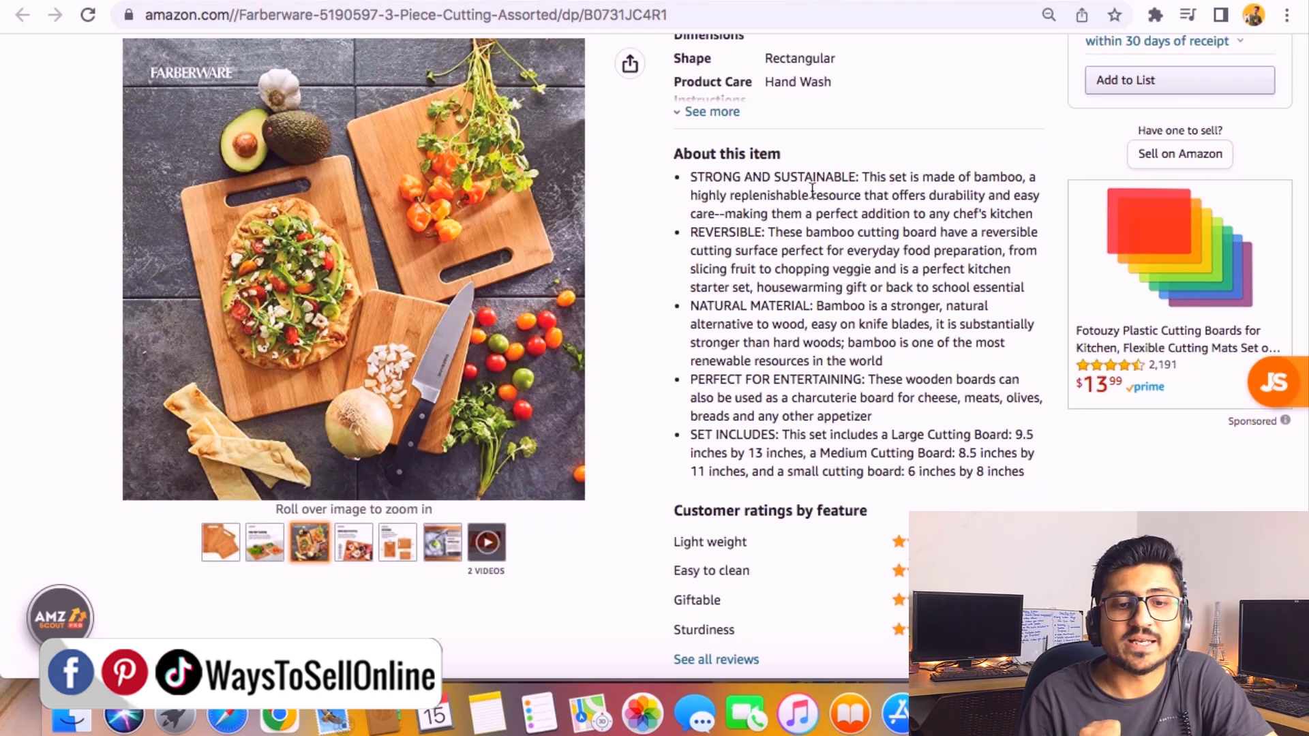
scroll(808, 493, down, 20)
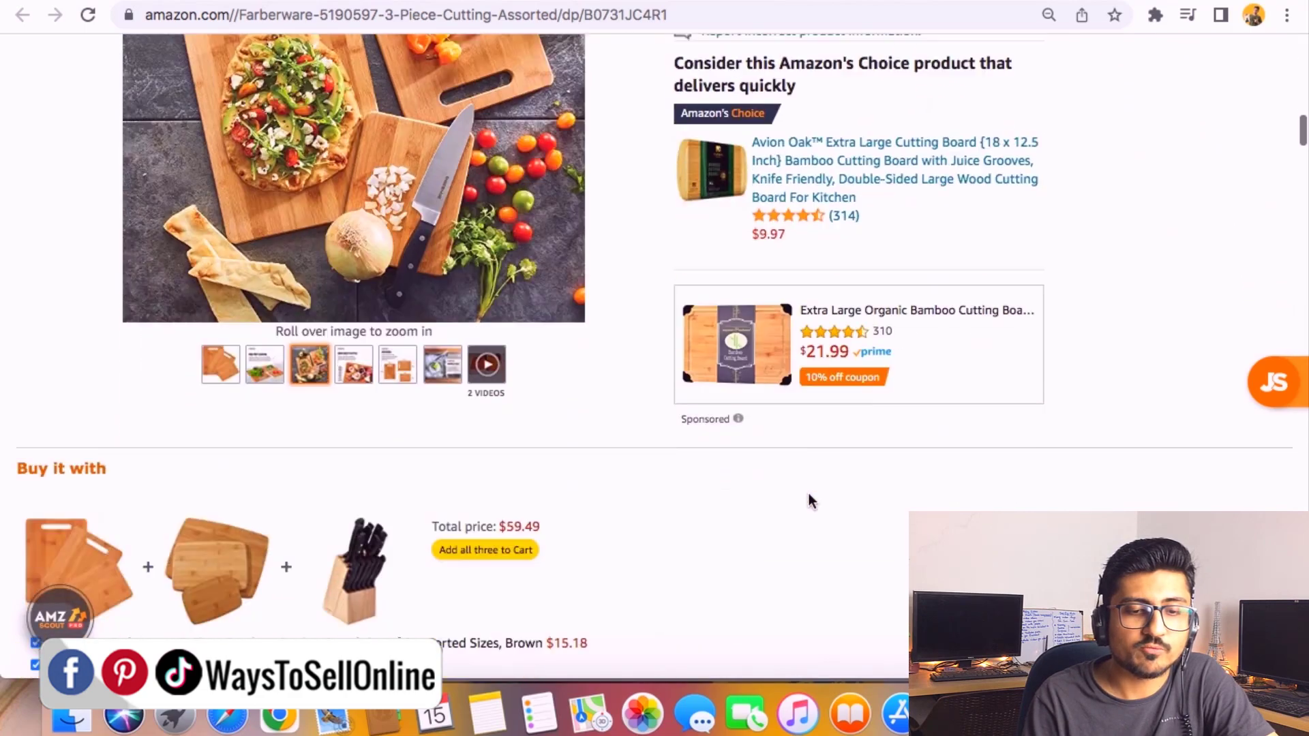
scroll(808, 493, down, 15)
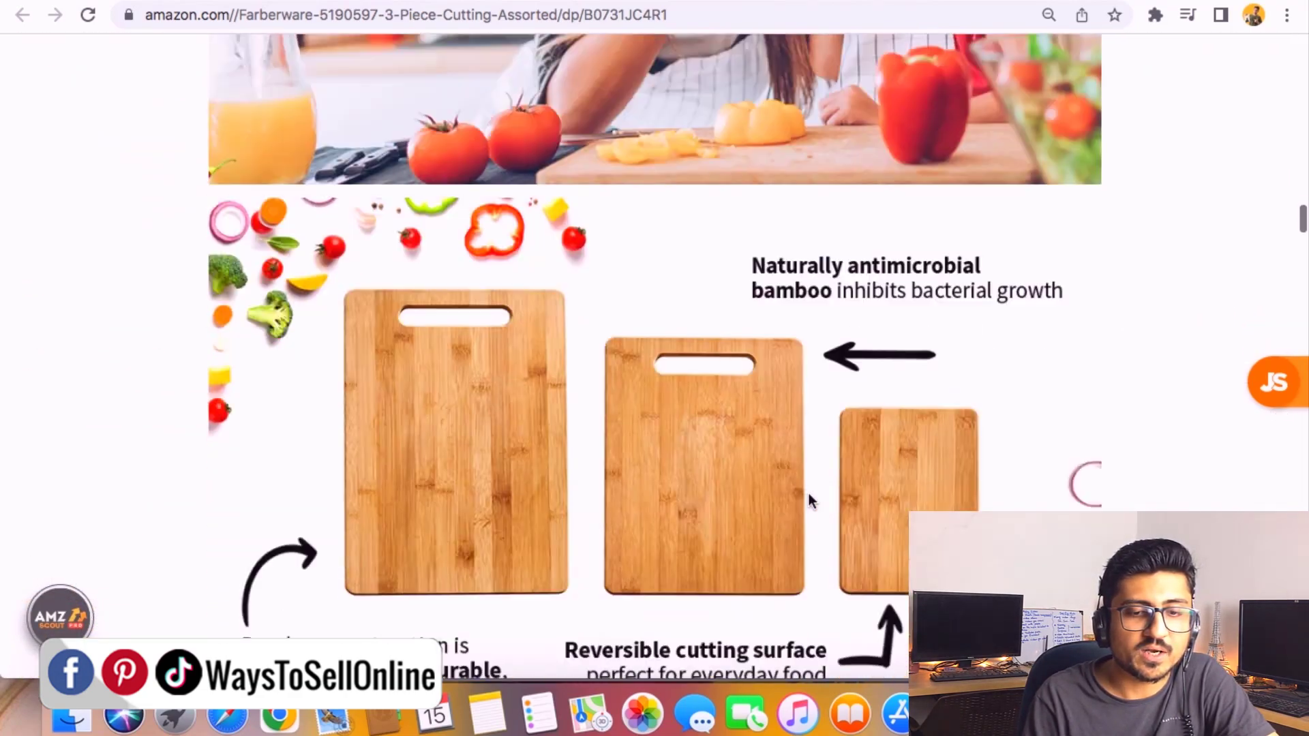
scroll(817, 374, up, 10)
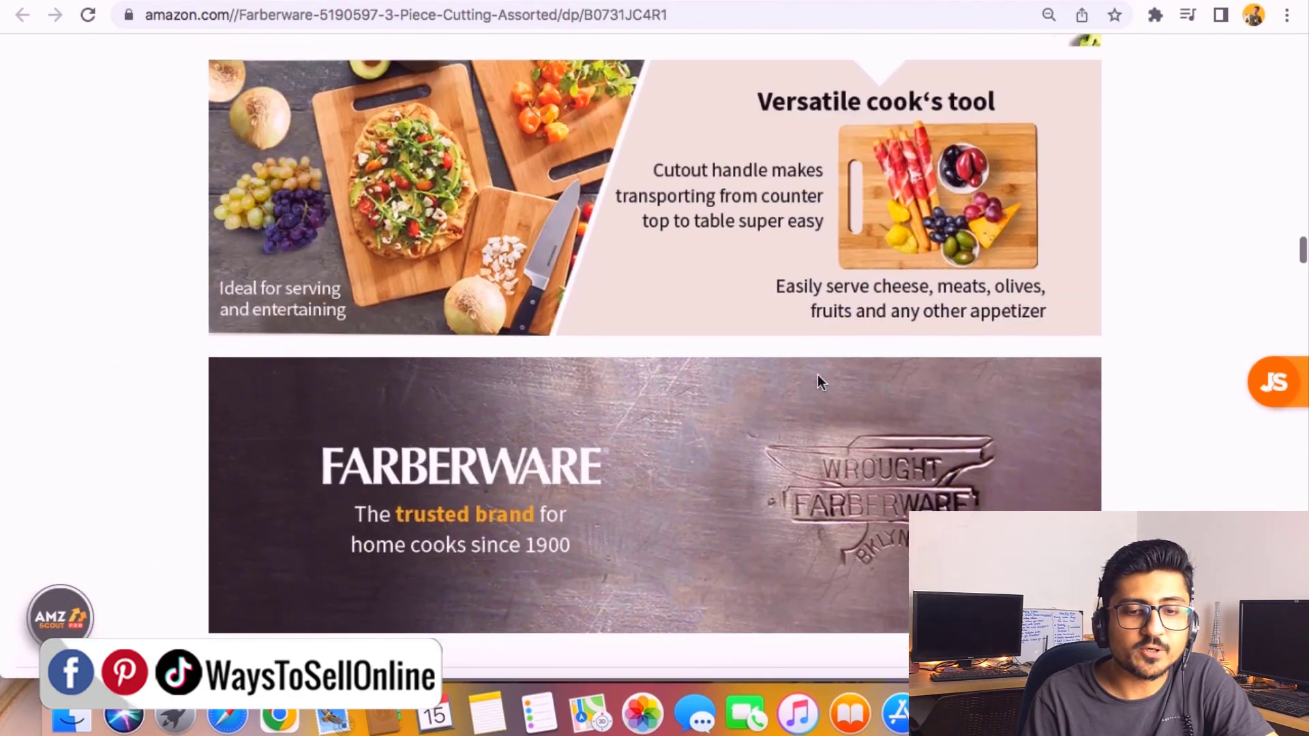
scroll(817, 374, up, 5)
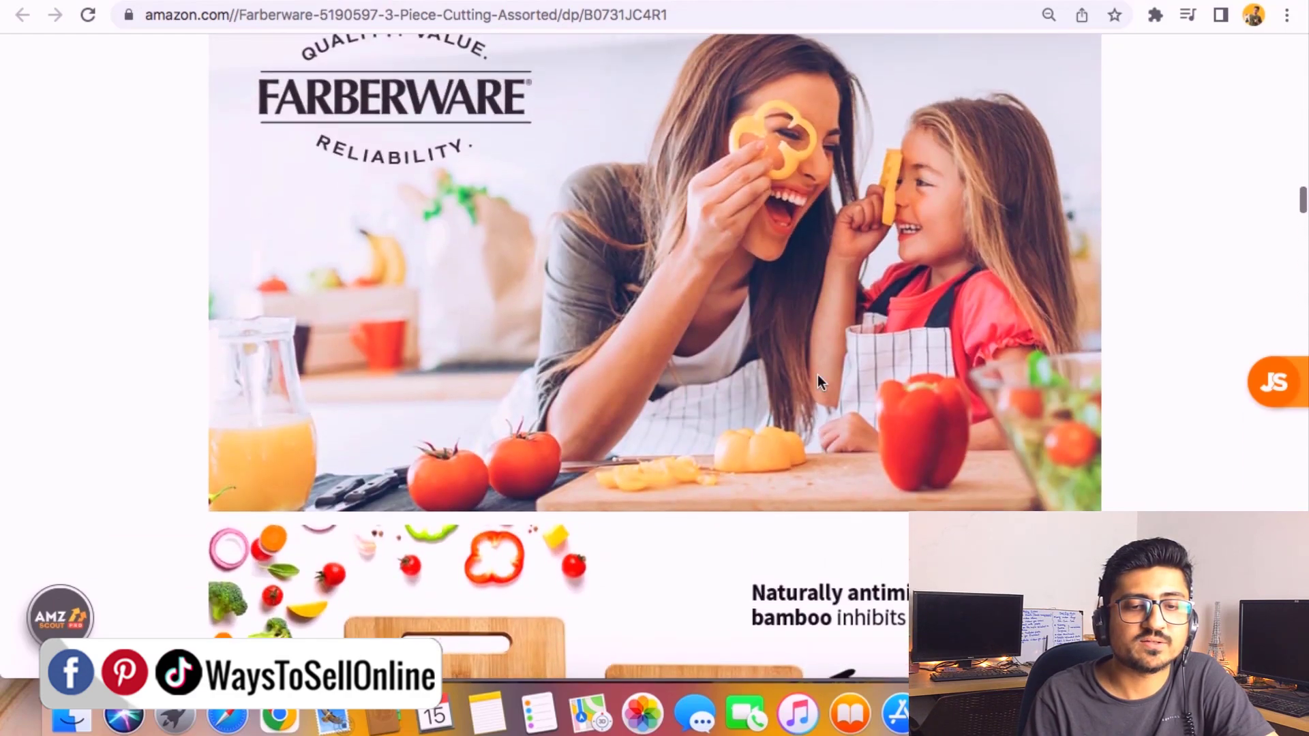
scroll(759, 312, up, 2)
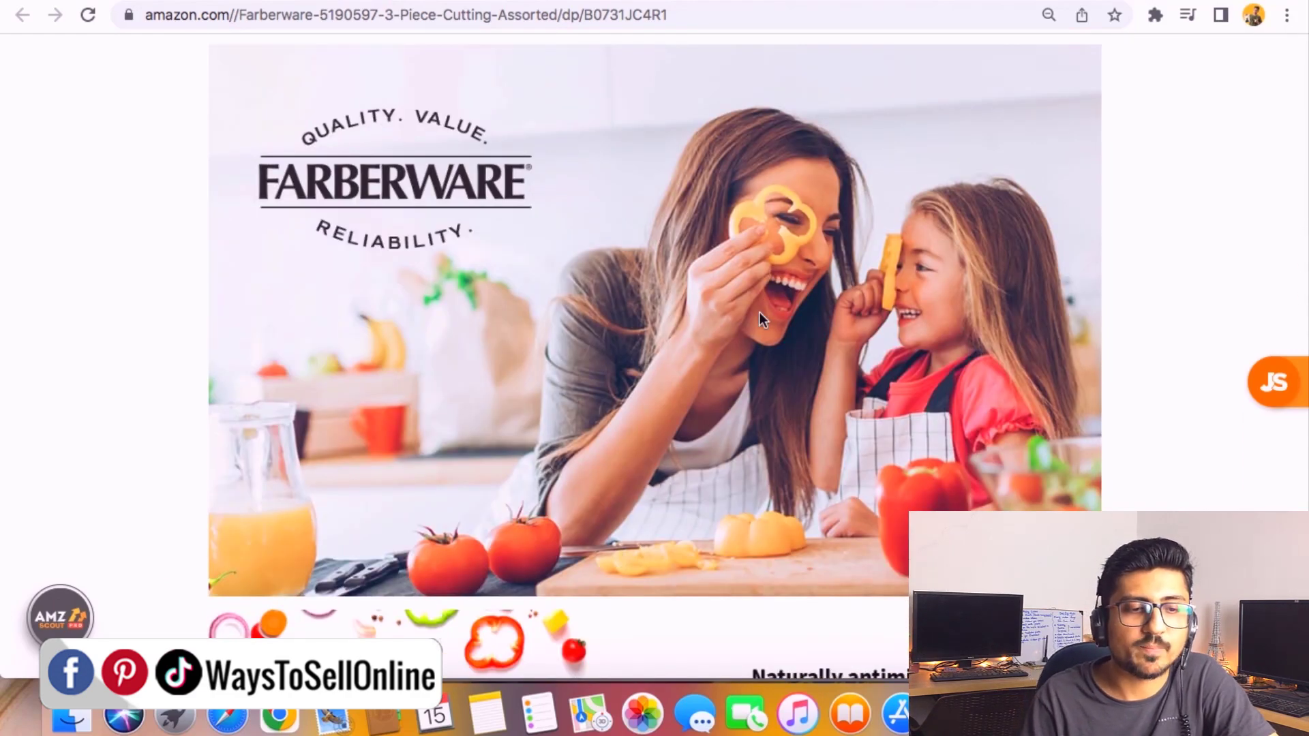
scroll(759, 312, down, 10)
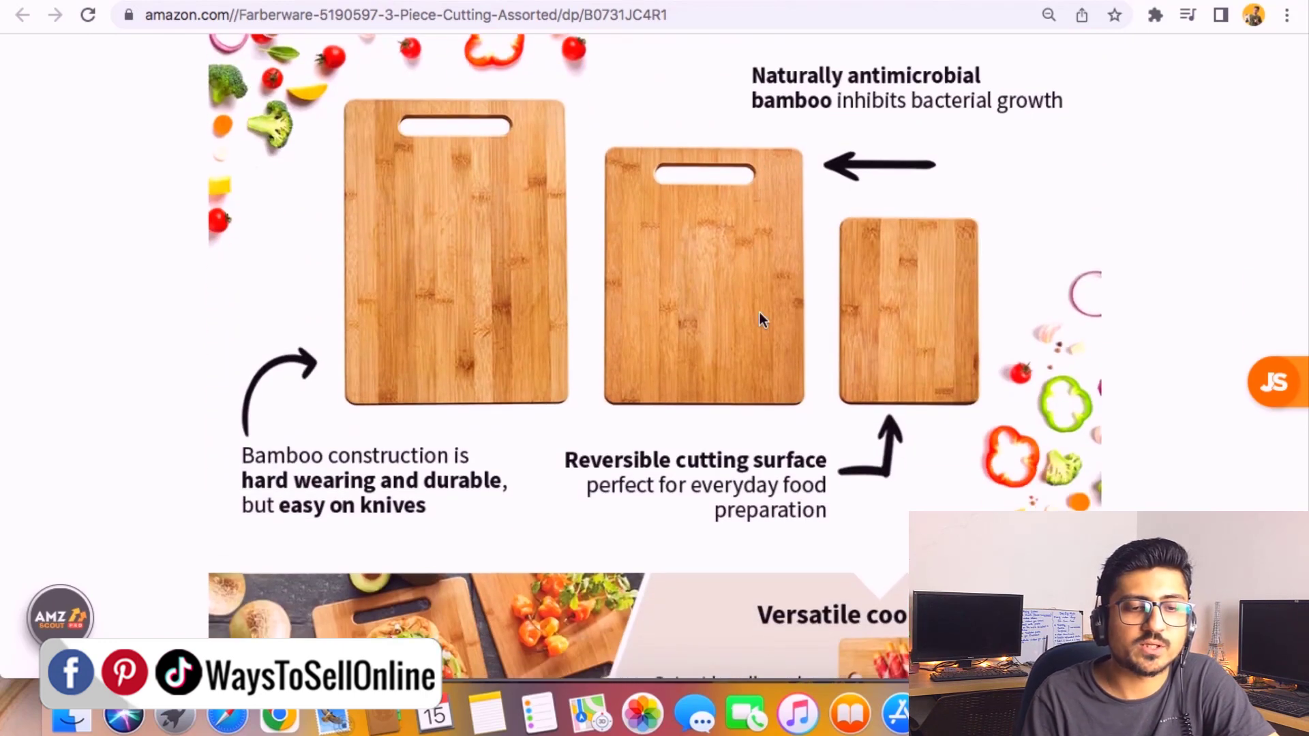
scroll(759, 319, down, 8)
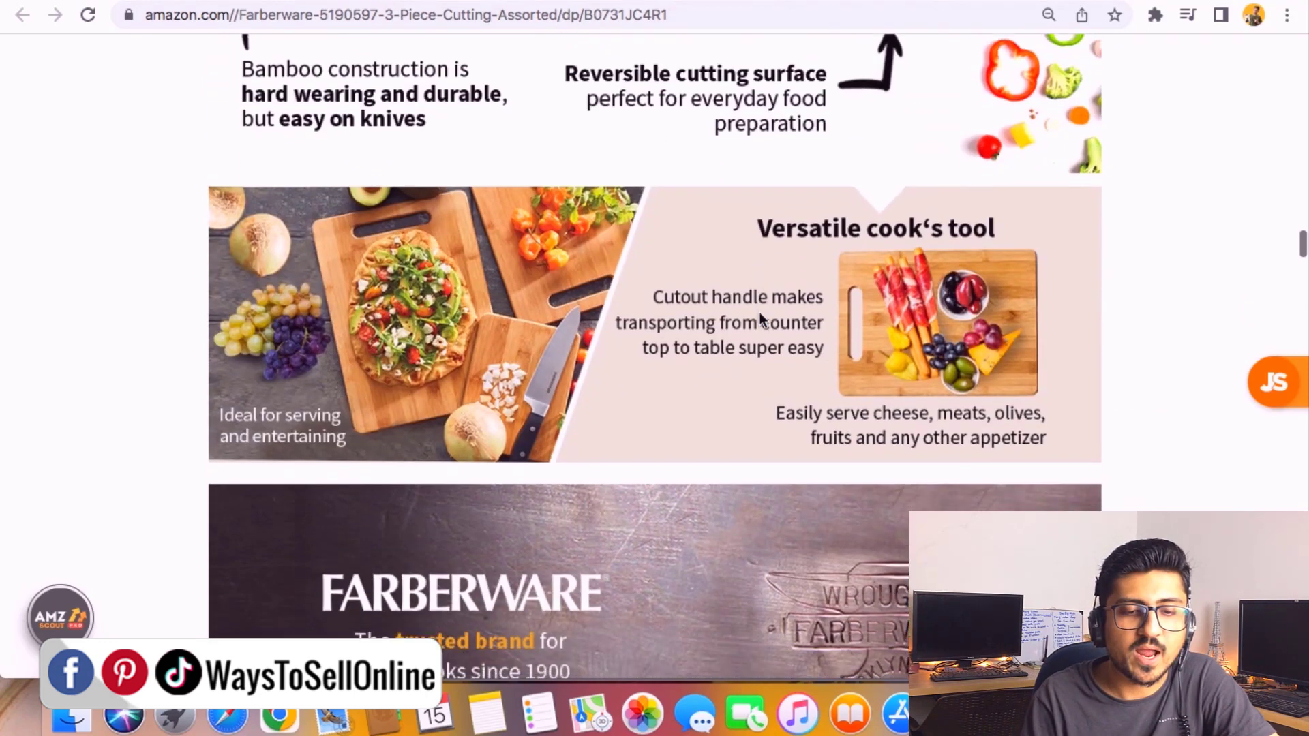
Step: Return to the Hiware listing and review its bullets and product description, covering the brand banner, knife-friendly surface, practical designs and organic bamboo sections
scroll(761, 319, up, 1)
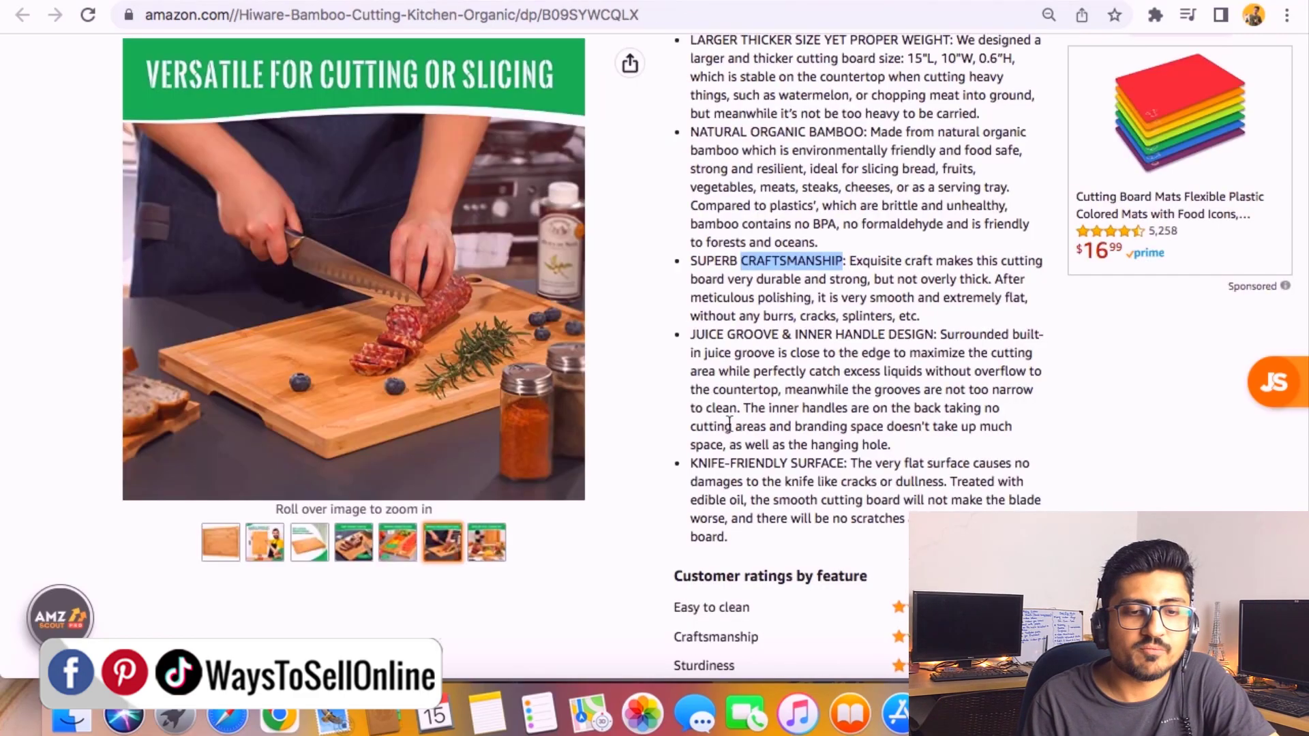
scroll(730, 430, down, 20)
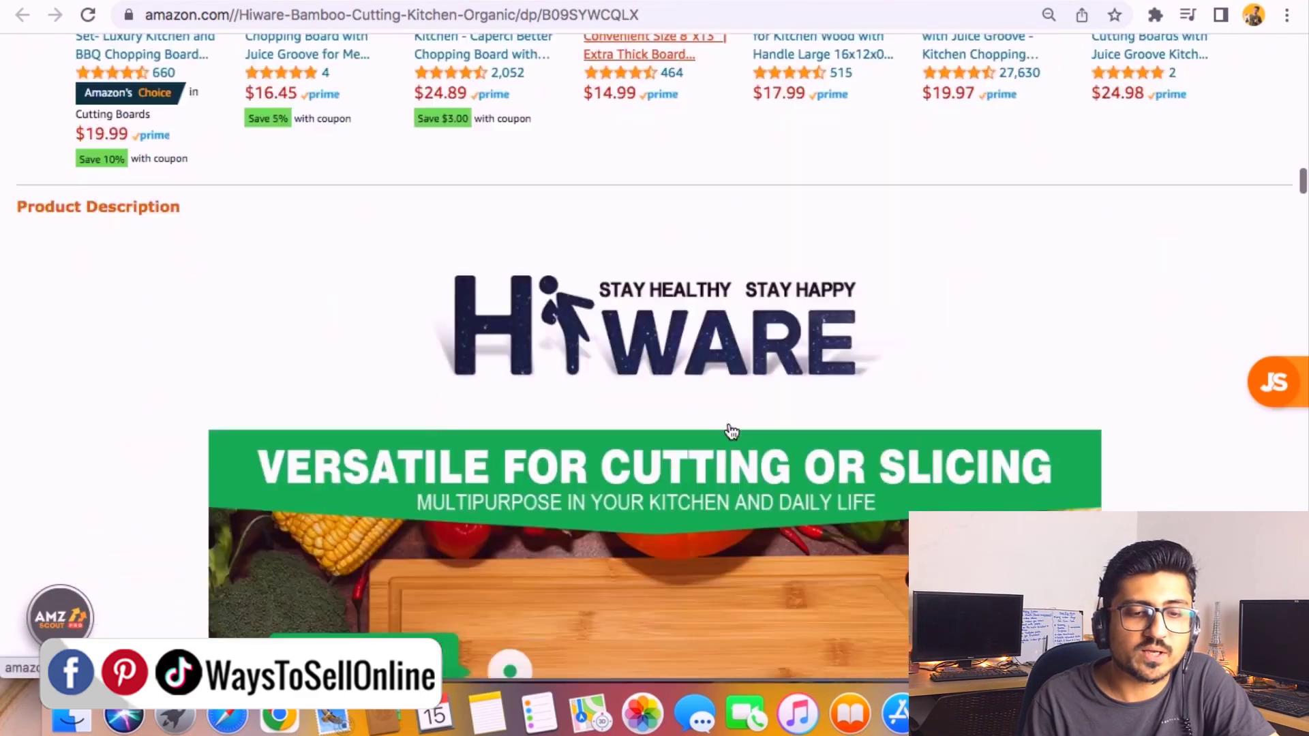
scroll(729, 430, down, 3)
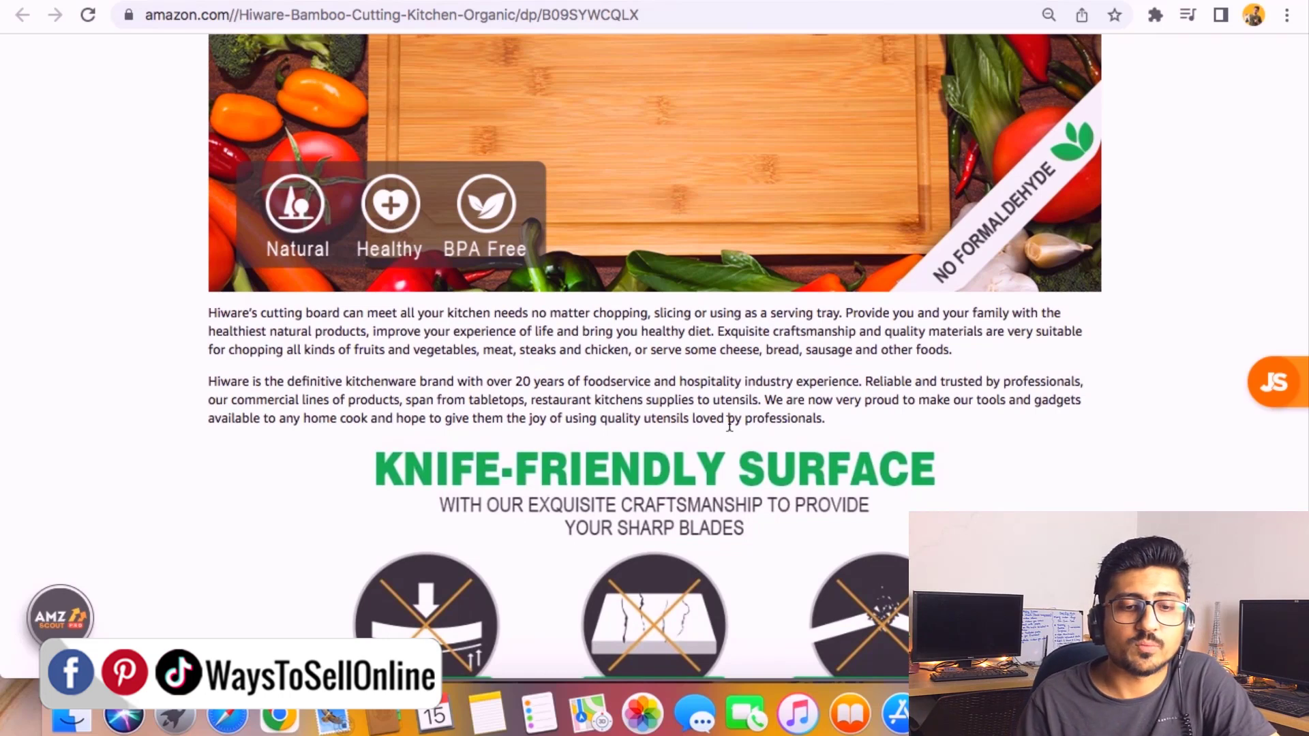
triple_click(761, 406)
scroll(760, 406, down, 6)
scroll(761, 406, down, 1)
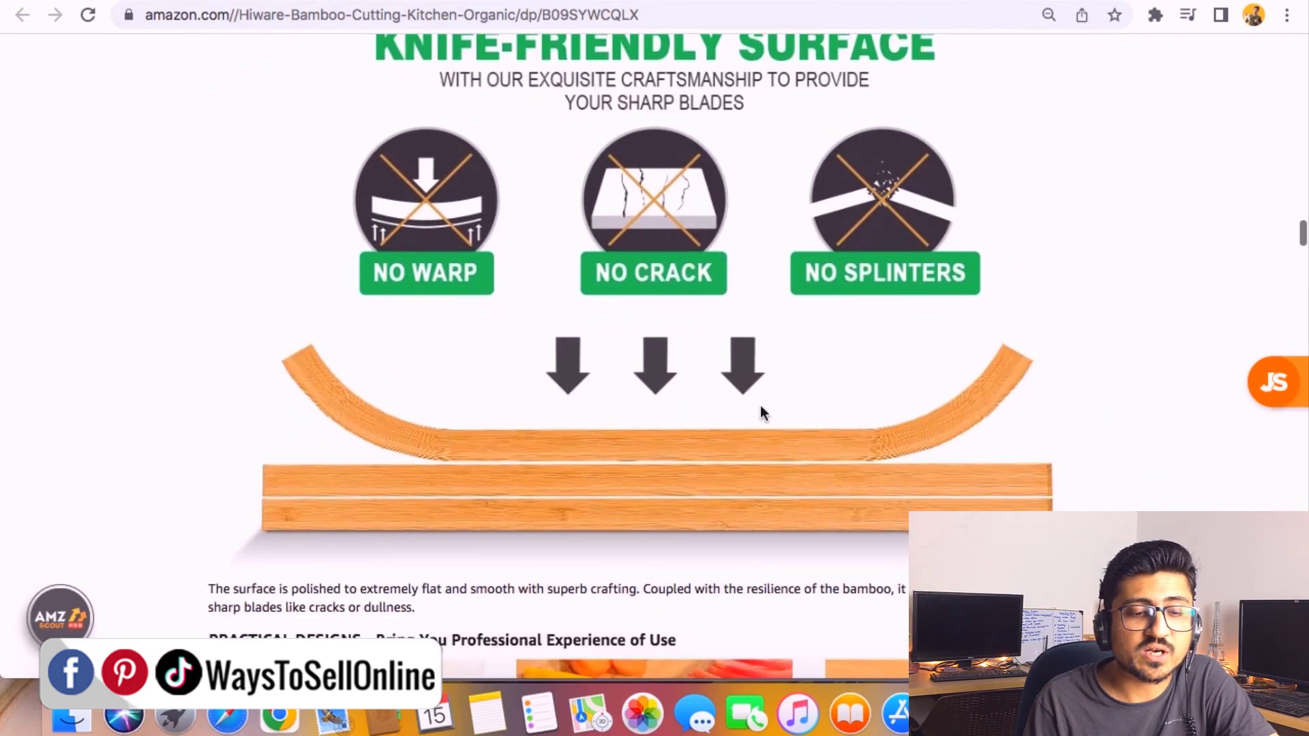
scroll(761, 406, down, 5)
scroll(761, 407, up, 6)
scroll(761, 406, down, 15)
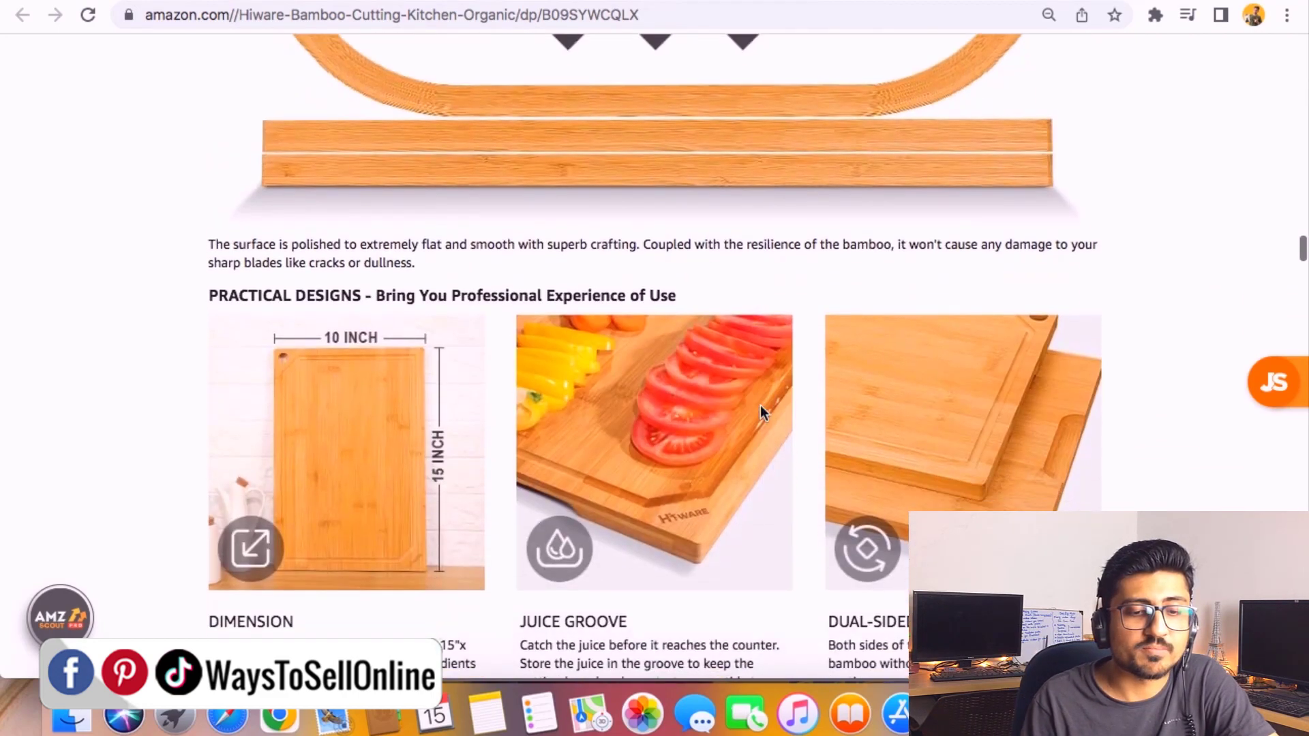
scroll(760, 407, down, 15)
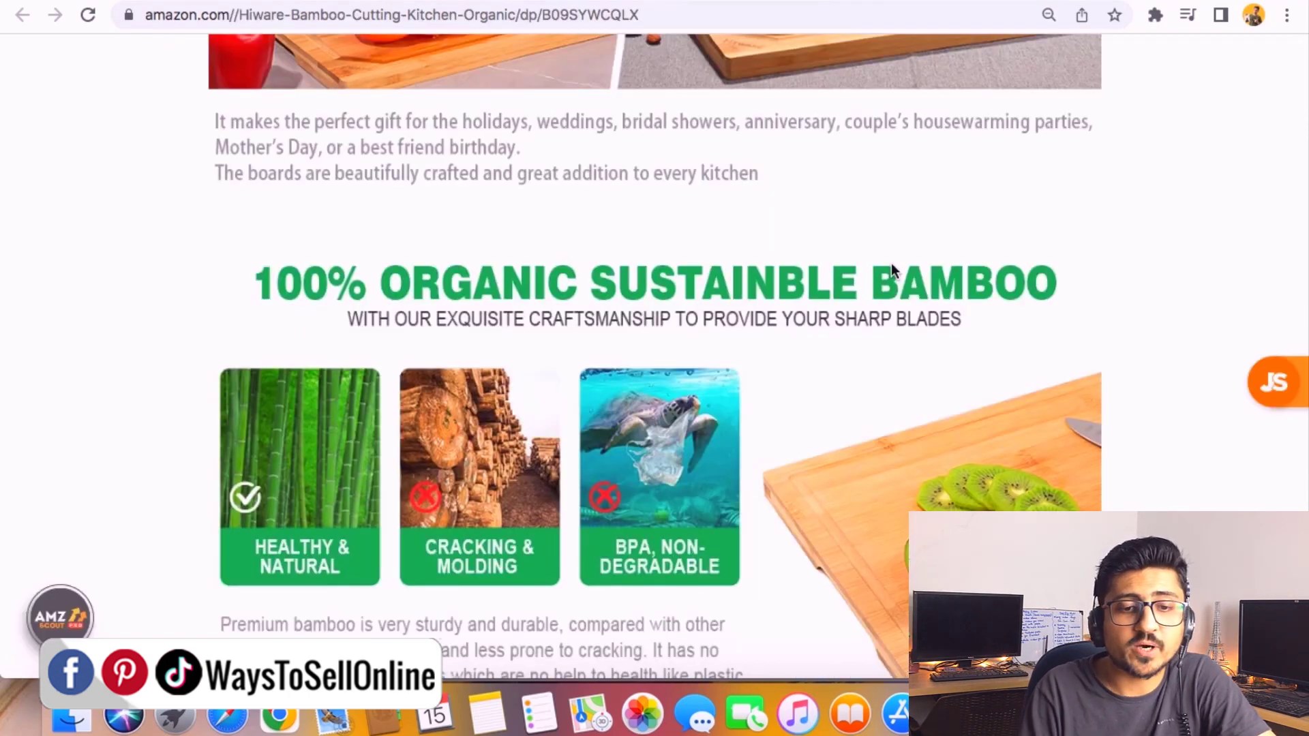
Step: Go back from the Hiware listing to the Brand Analytics Amazon Search Terms report for bamboo cutting board and review its filters
scroll(891, 264, up, 20)
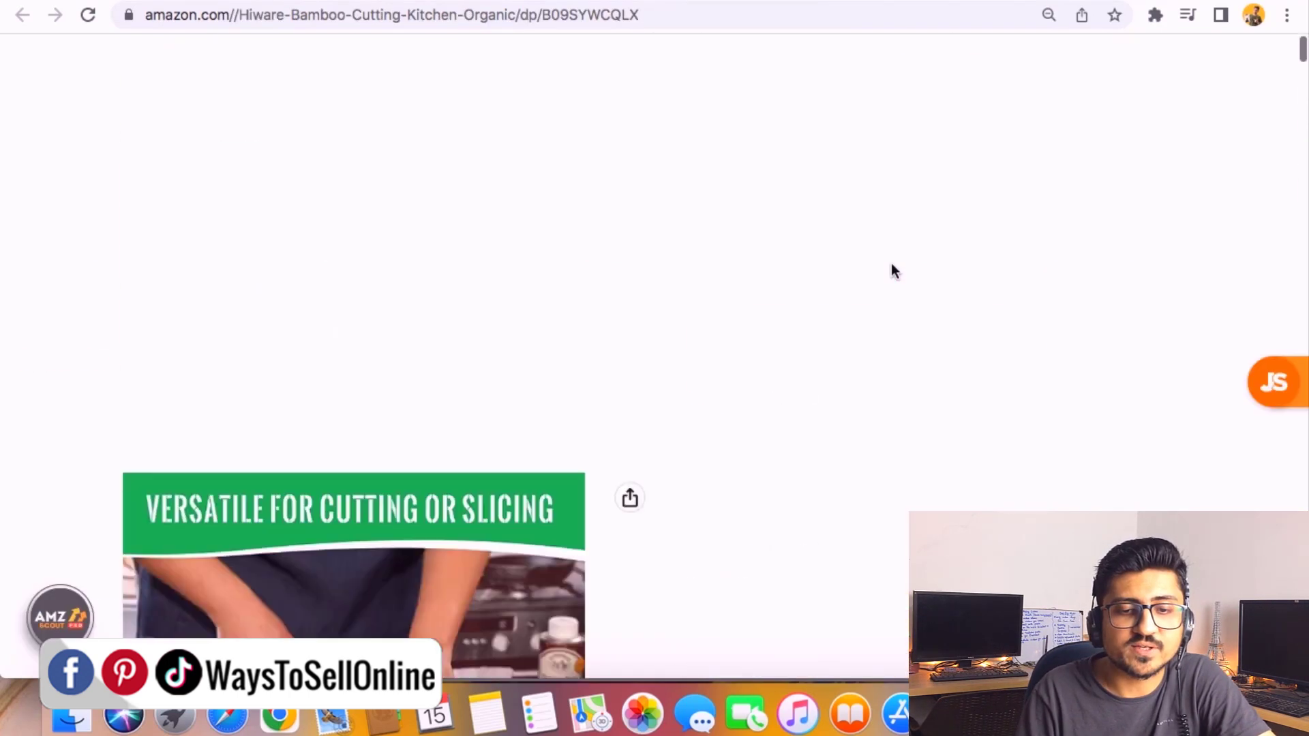
scroll(891, 264, down, 4)
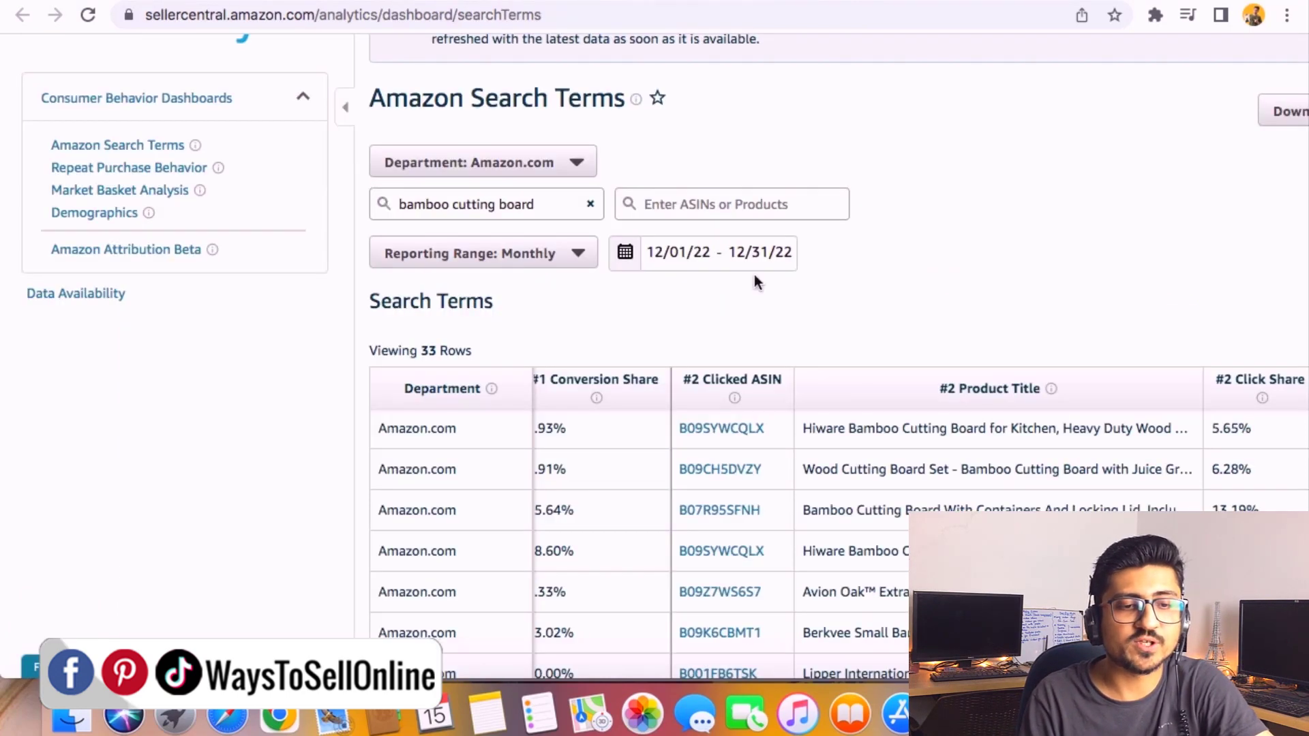
scroll(754, 280, up, 3)
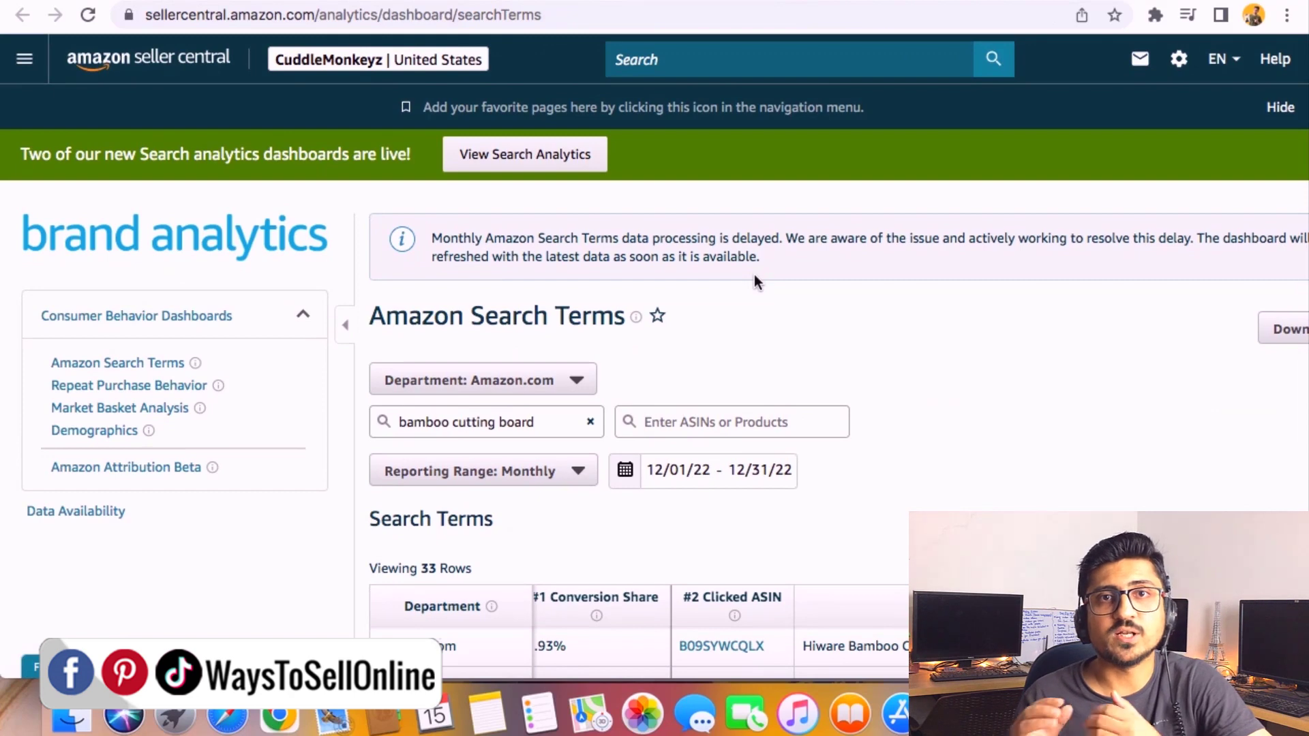